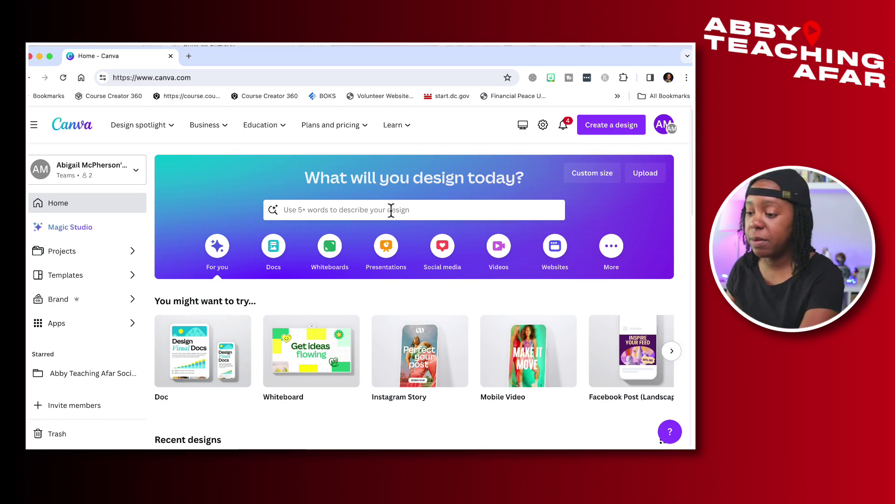
Step: Search 'carousel' templates and preview the Beige Orange Black Simple Modern Chat Motivational Tips Carousel
{"action": "left_click", "coordinate": [391, 210]}
{"action": "type", "text": "carousel"}
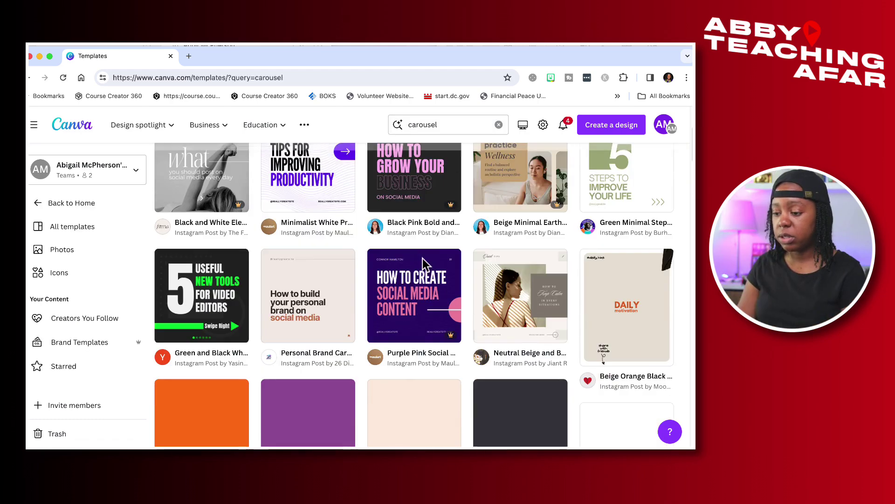
{"action": "scroll", "coordinate": [422, 259], "scroll_direction": "down", "scroll_amount": 3}
{"action": "scroll", "coordinate": [422, 264], "scroll_direction": "down", "scroll_amount": 1}
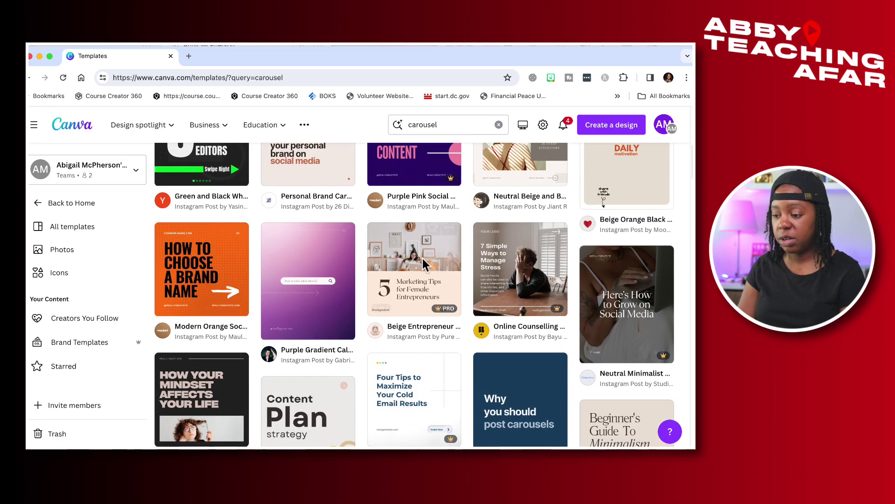
{"action": "scroll", "coordinate": [420, 265], "scroll_direction": "down", "scroll_amount": 3}
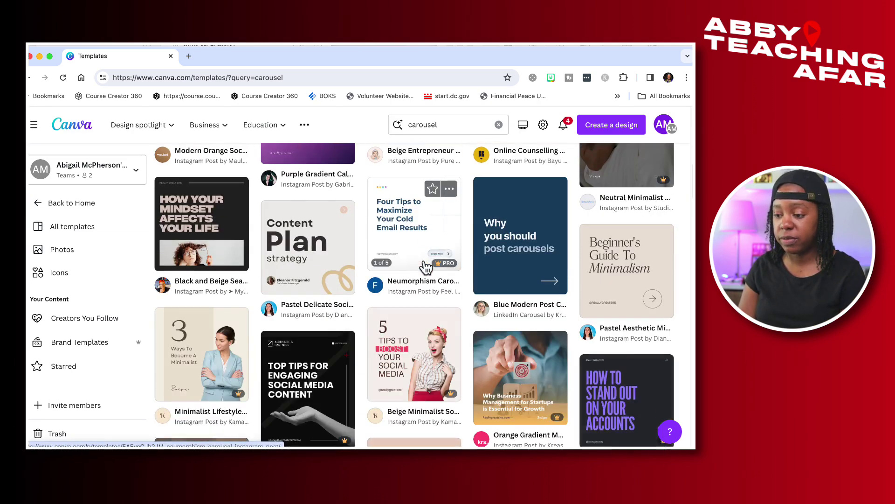
{"action": "scroll", "coordinate": [279, 280], "scroll_direction": "up", "scroll_amount": 8}
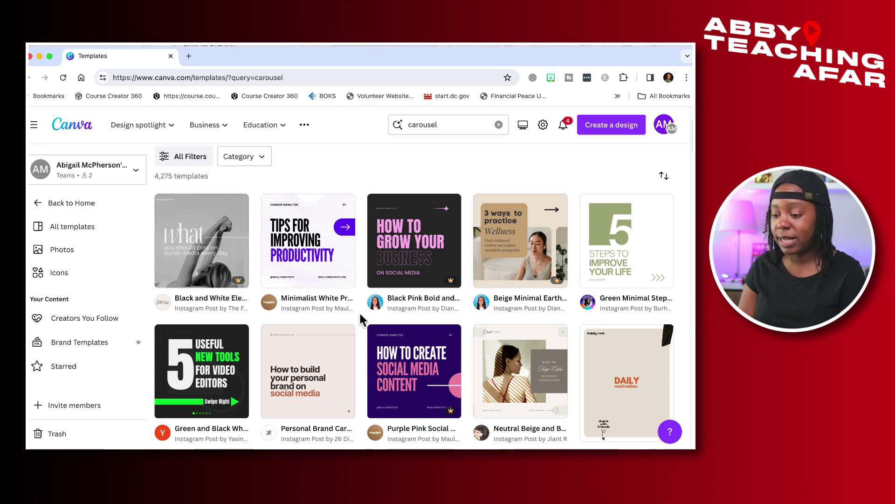
{"action": "scroll", "coordinate": [332, 317], "scroll_direction": "down", "scroll_amount": 3}
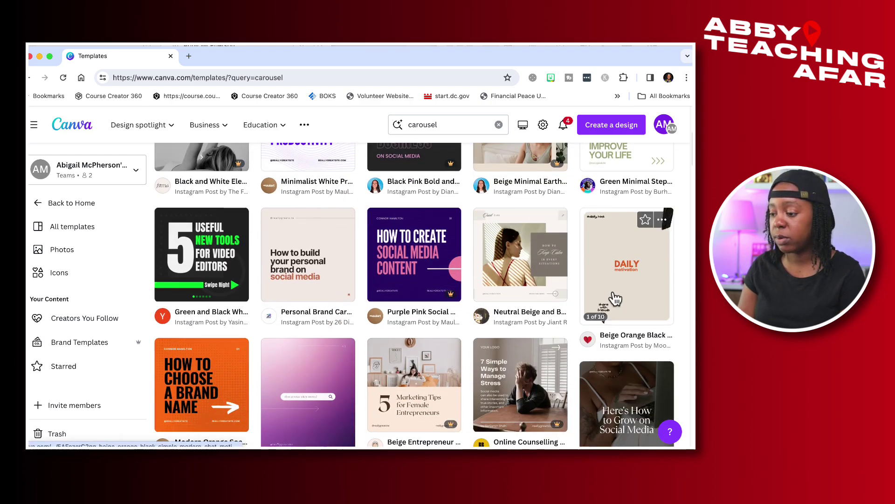
{"action": "scroll", "coordinate": [471, 286], "scroll_direction": "down", "scroll_amount": 1}
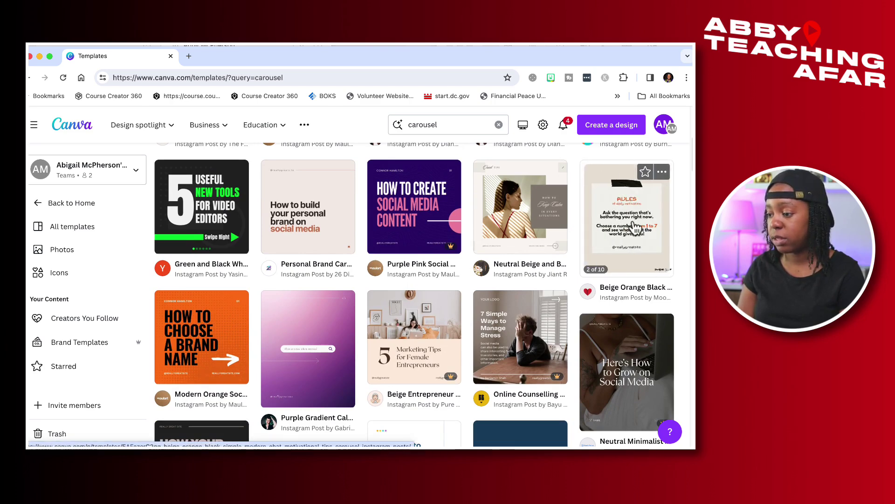
{"action": "left_click", "coordinate": [635, 227]}
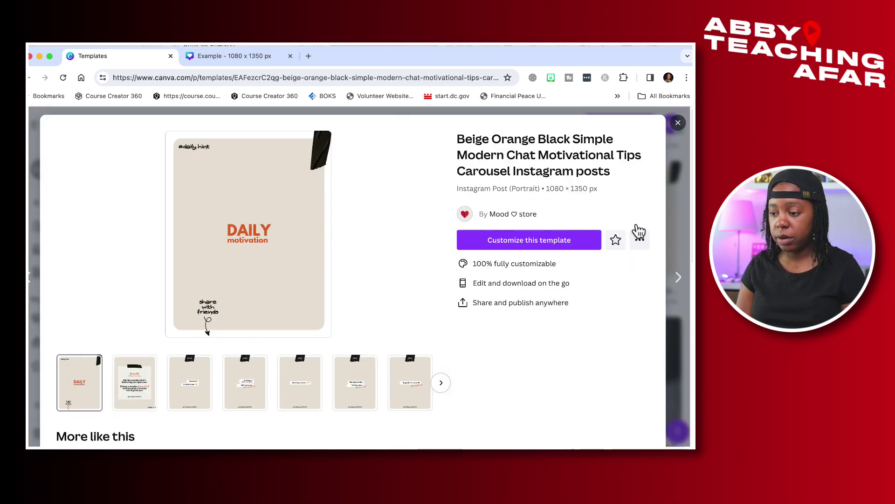
Step: Start a new design from the template and bring up the Brand kit colours
{"action": "left_click", "coordinate": [536, 243]}
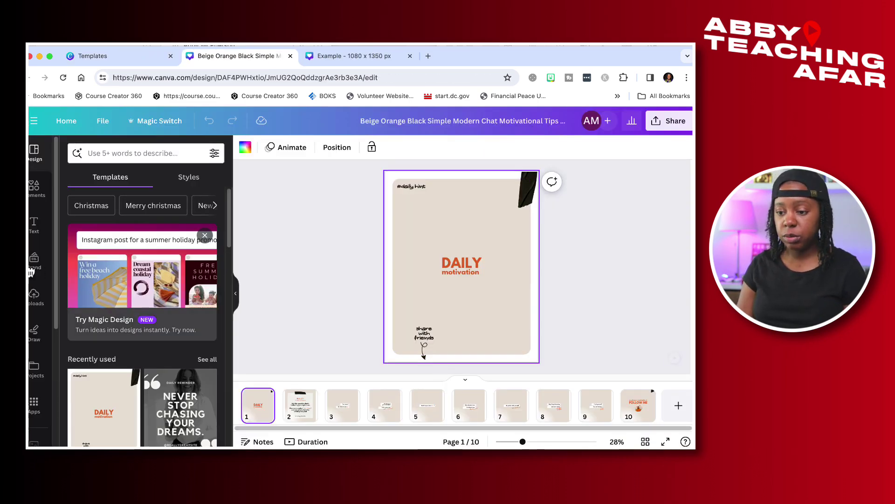
{"action": "left_click", "coordinate": [31, 272]}
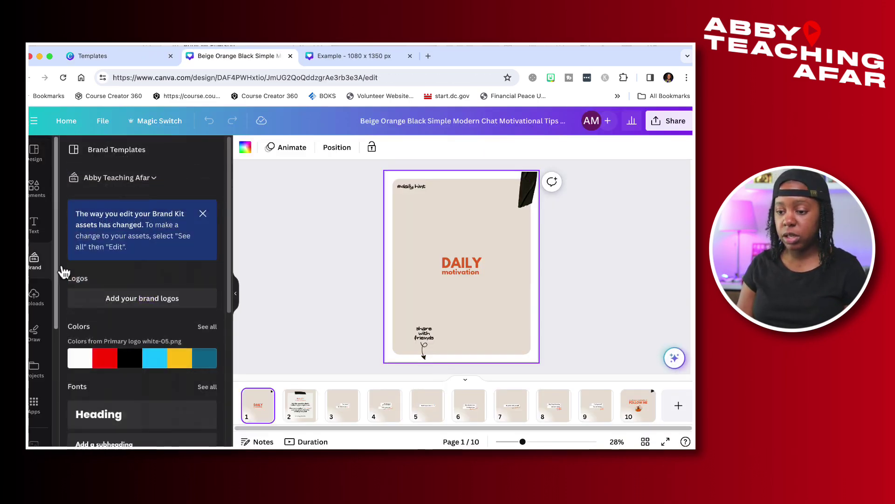
{"action": "scroll", "coordinate": [172, 314], "scroll_direction": "down", "scroll_amount": 3}
Step: Shuffle brand colour combinations until page 1 has a yellow border, white card and black text
{"action": "left_click", "coordinate": [149, 330]}
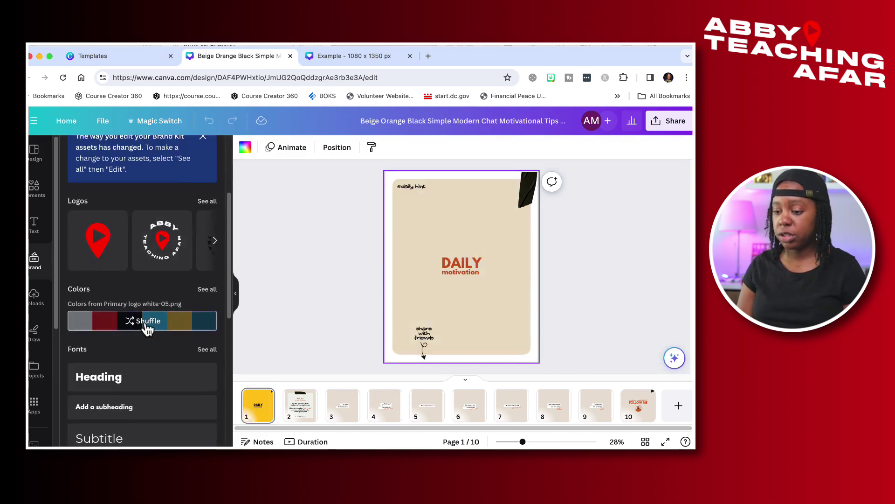
{"action": "left_click", "coordinate": [147, 328]}
{"action": "left_click", "coordinate": [148, 329]}
{"action": "left_click", "coordinate": [148, 329]}
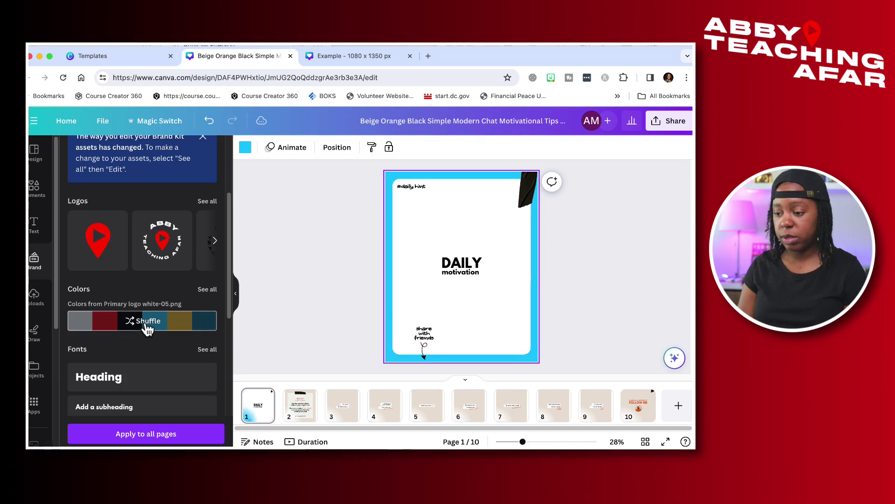
{"action": "left_click", "coordinate": [147, 329]}
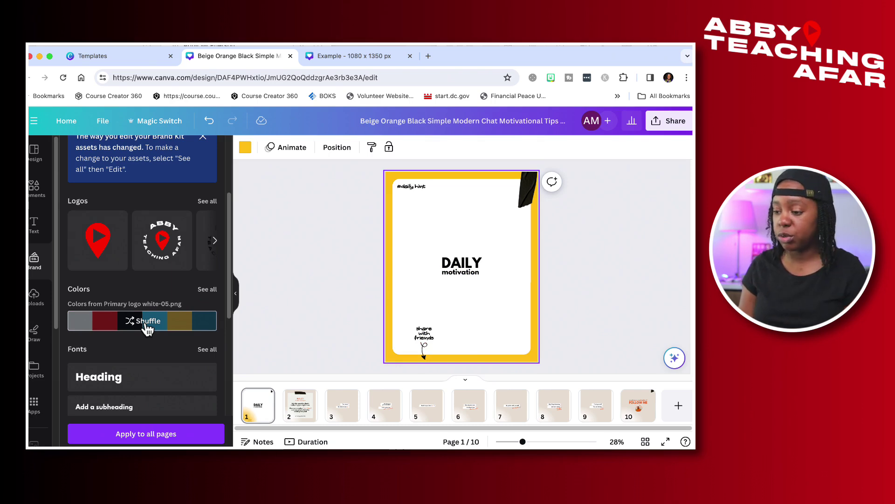
{"action": "left_click", "coordinate": [147, 329]}
{"action": "left_click", "coordinate": [147, 329]}
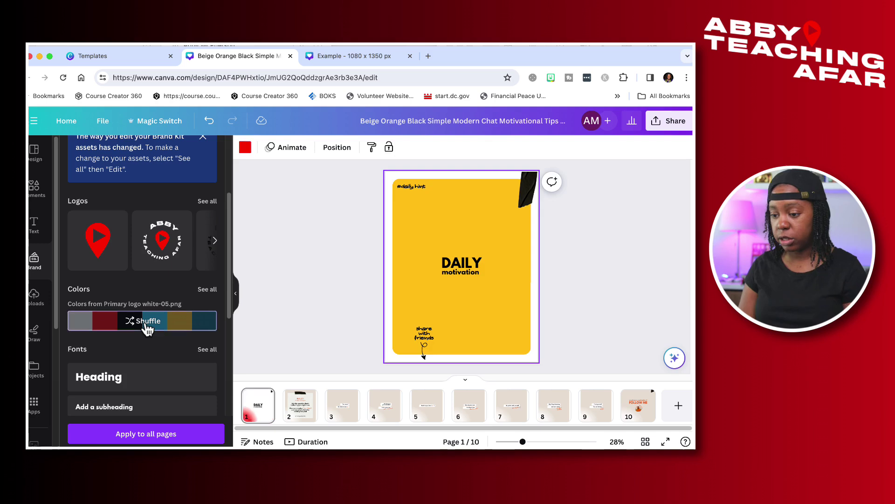
{"action": "left_click", "coordinate": [147, 328]}
{"action": "left_click", "coordinate": [147, 329]}
{"action": "left_click", "coordinate": [147, 329]}
{"action": "left_click", "coordinate": [147, 329]}
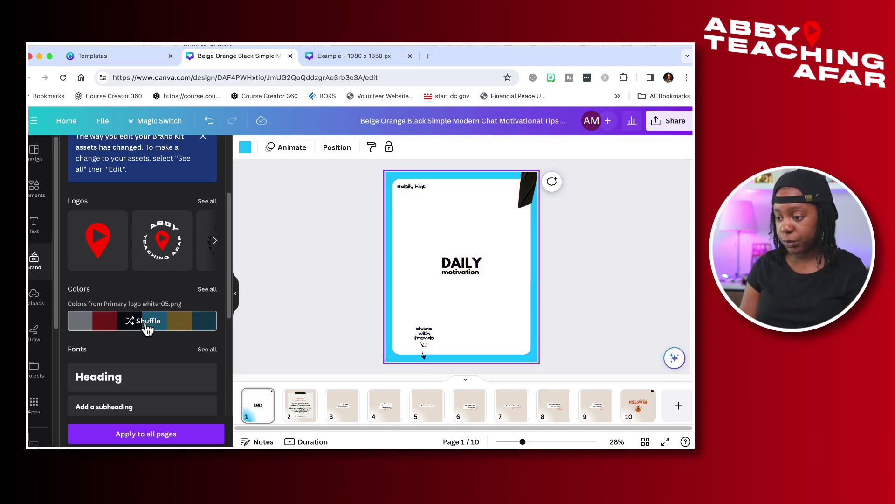
{"action": "left_click", "coordinate": [147, 328]}
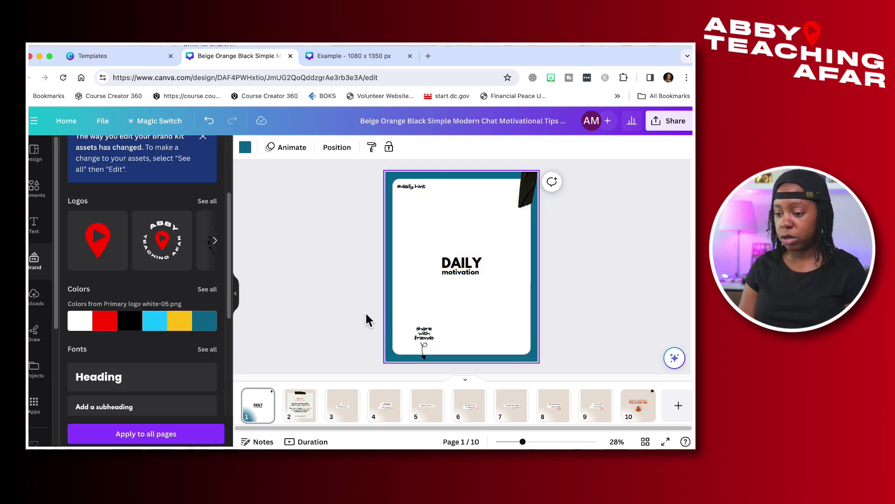
Step: Look through pages 2–5 and delete the RULES page from the carousel
{"action": "left_click", "coordinate": [298, 412]}
{"action": "left_click", "coordinate": [341, 413]}
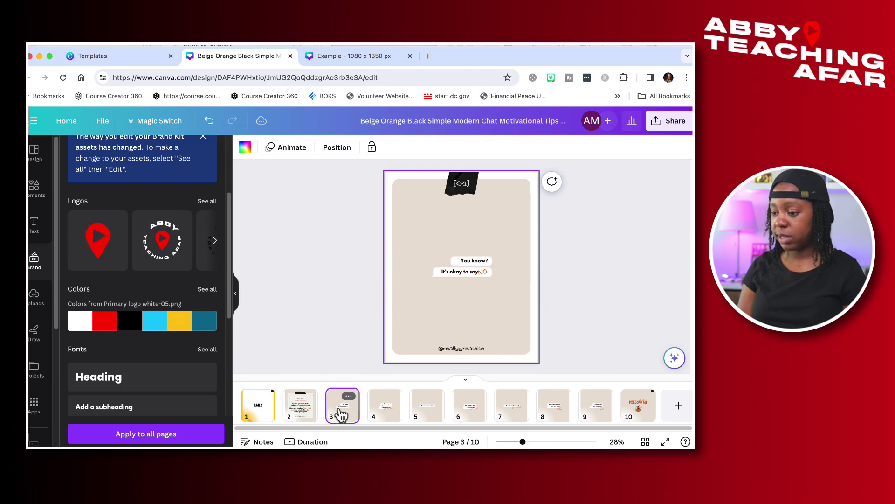
{"action": "left_click", "coordinate": [384, 412]}
{"action": "left_click", "coordinate": [433, 413]}
{"action": "left_click", "coordinate": [300, 405]}
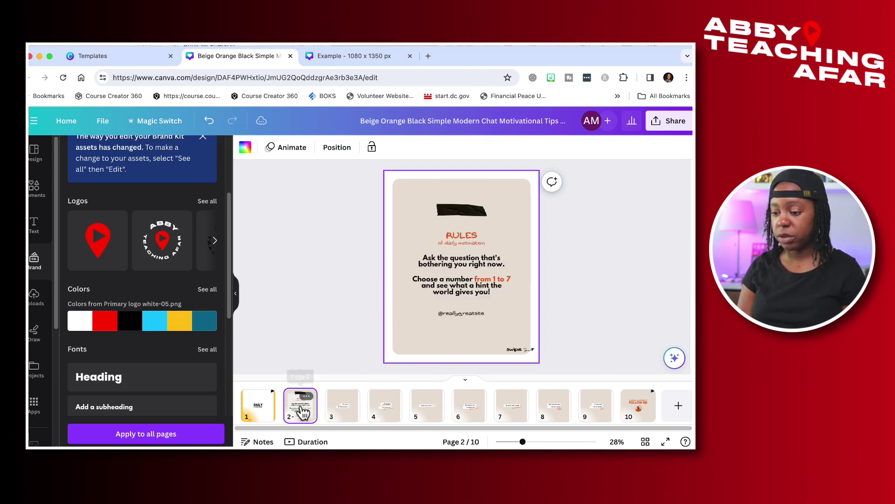
{"action": "left_click", "coordinate": [306, 397]}
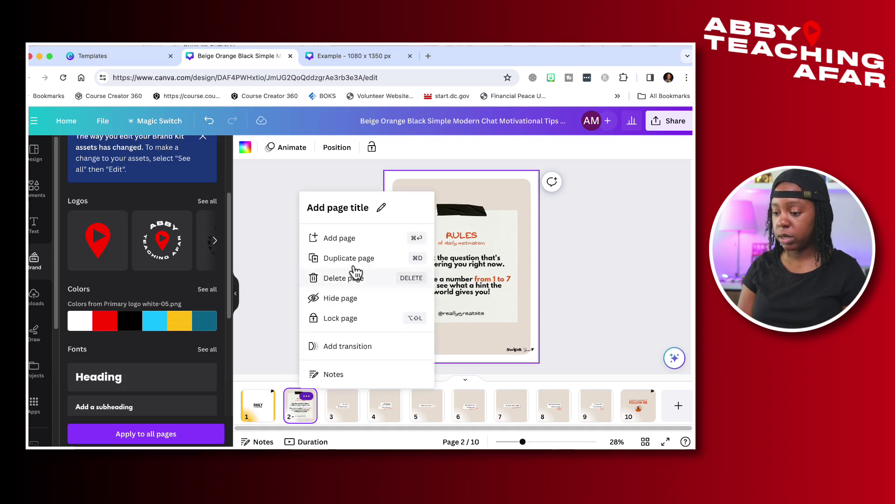
{"action": "left_click", "coordinate": [354, 275]}
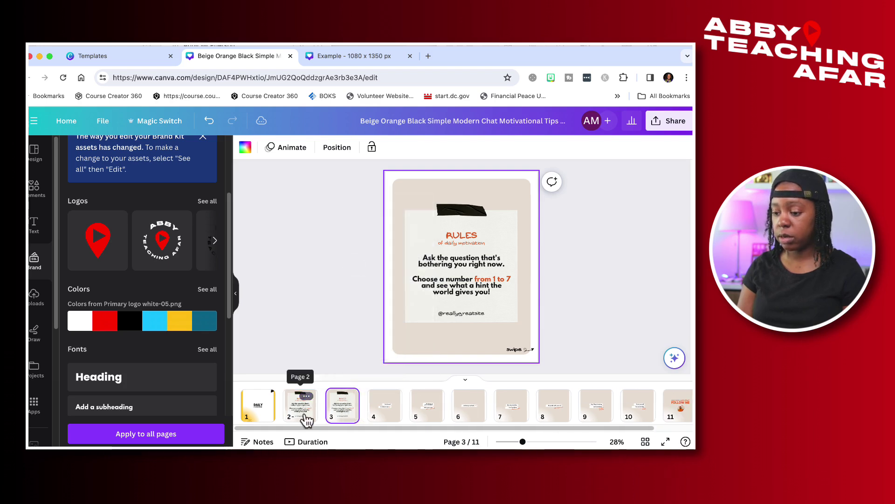
Step: Shuffle brand colours on the new page 2 until it gets the yellow scheme
{"action": "left_click", "coordinate": [146, 327]}
{"action": "left_click", "coordinate": [147, 328]}
{"action": "left_click", "coordinate": [148, 328]}
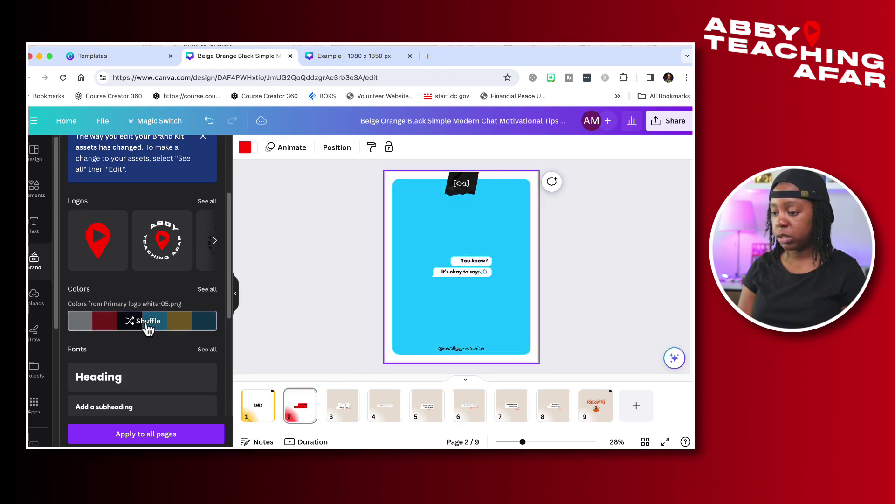
{"action": "left_click", "coordinate": [148, 328]}
{"action": "left_click", "coordinate": [147, 328]}
{"action": "left_click", "coordinate": [147, 327]}
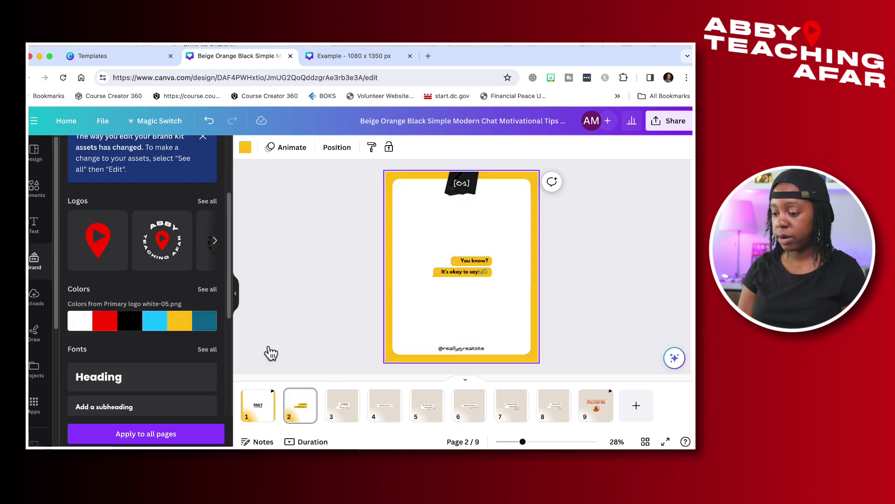
Step: Shuffle brand colours on page 3 until it gets the yellow scheme
{"action": "left_click", "coordinate": [345, 412]}
{"action": "left_click", "coordinate": [145, 326]}
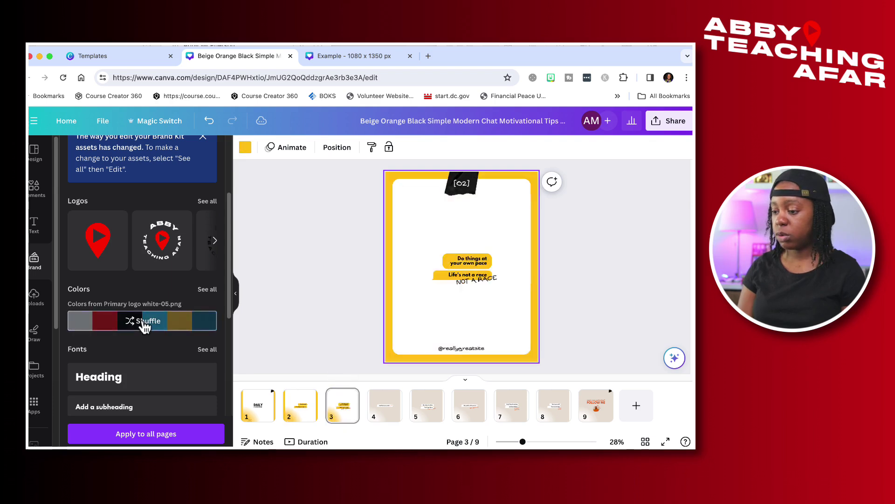
{"action": "left_click", "coordinate": [144, 326]}
{"action": "left_click", "coordinate": [144, 327]}
{"action": "left_click", "coordinate": [144, 327]}
{"action": "left_click", "coordinate": [144, 326]}
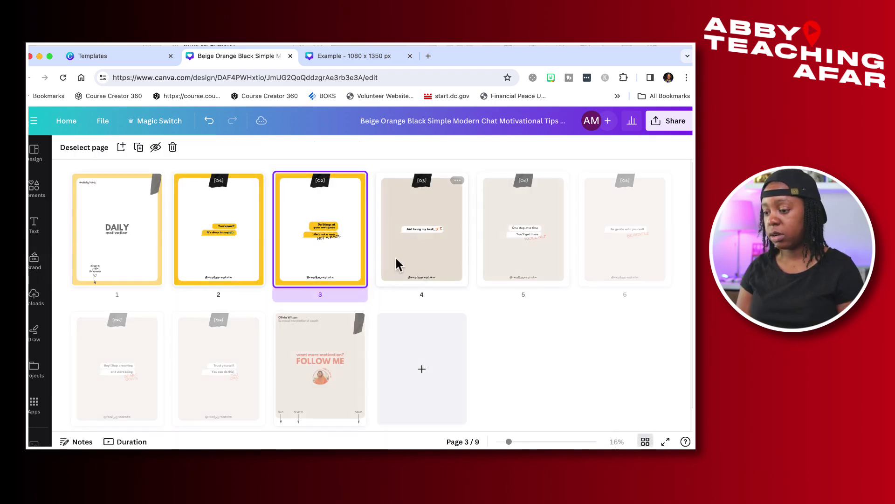
Step: Delete the six extra pages 4–9 and open page 1 for editing
{"action": "left_click", "coordinate": [413, 247]}
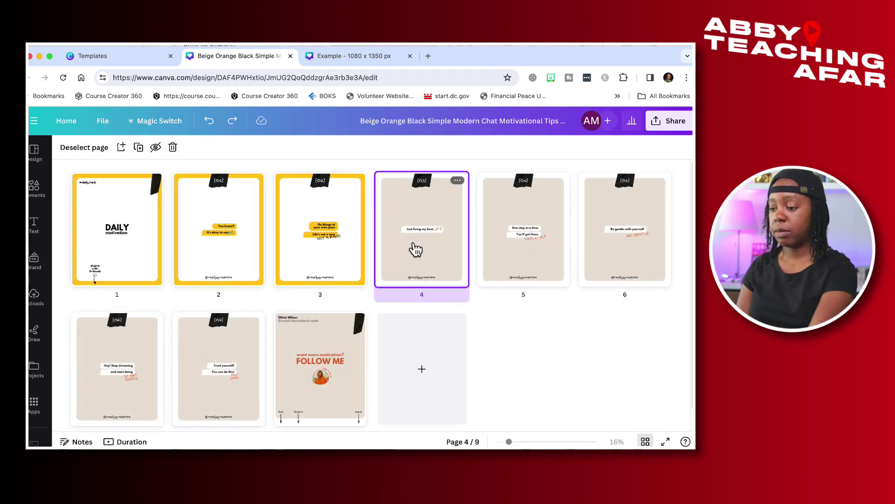
{"action": "left_click", "coordinate": [312, 372], "text": "shift"}
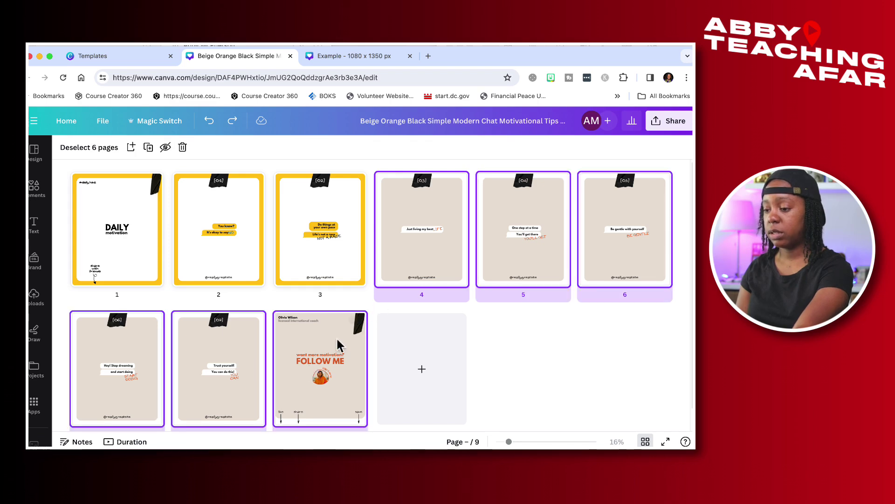
{"action": "right_click", "coordinate": [337, 345]}
{"action": "left_click", "coordinate": [379, 258]}
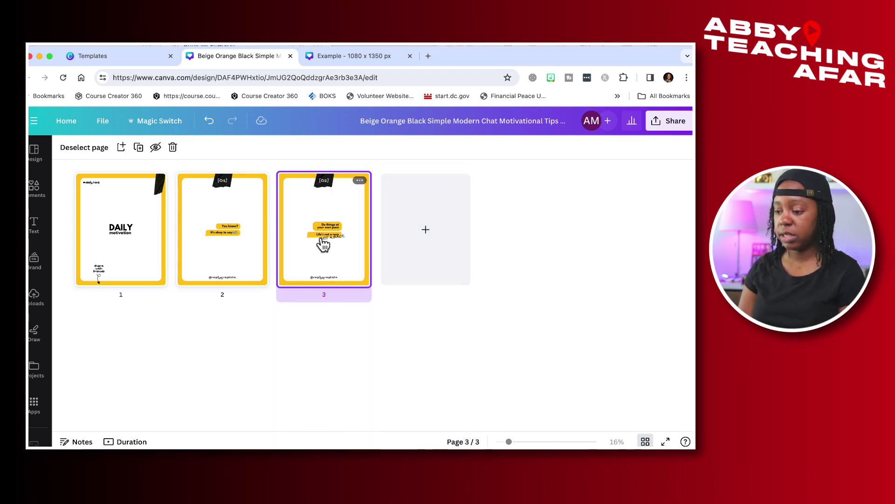
{"action": "left_click", "coordinate": [136, 251]}
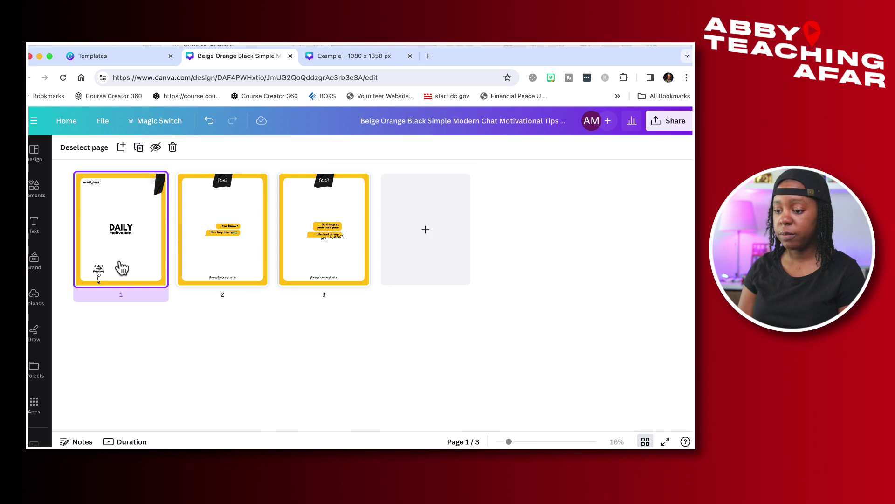
{"action": "double_click", "coordinate": [129, 256]}
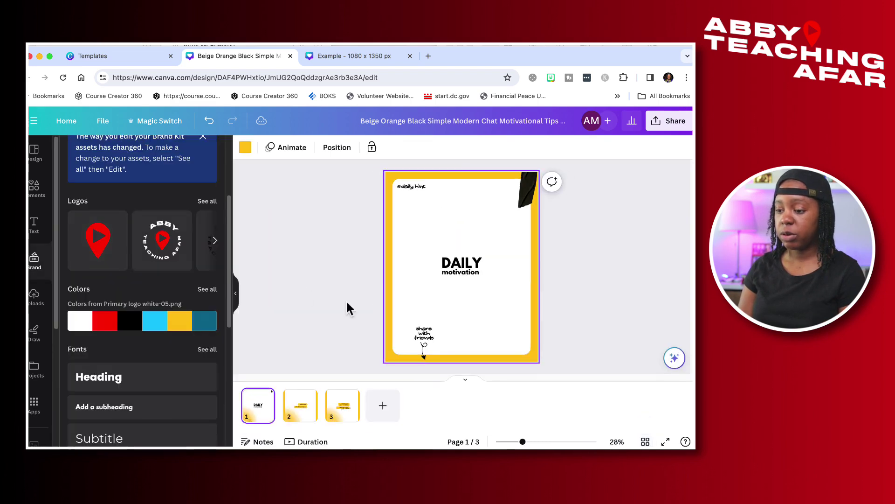
Step: Add the woman's brand photo to page 2, shrunk and centred at the bottom
{"action": "left_click", "coordinate": [301, 406]}
{"action": "scroll", "coordinate": [158, 349], "scroll_direction": "down", "scroll_amount": 6}
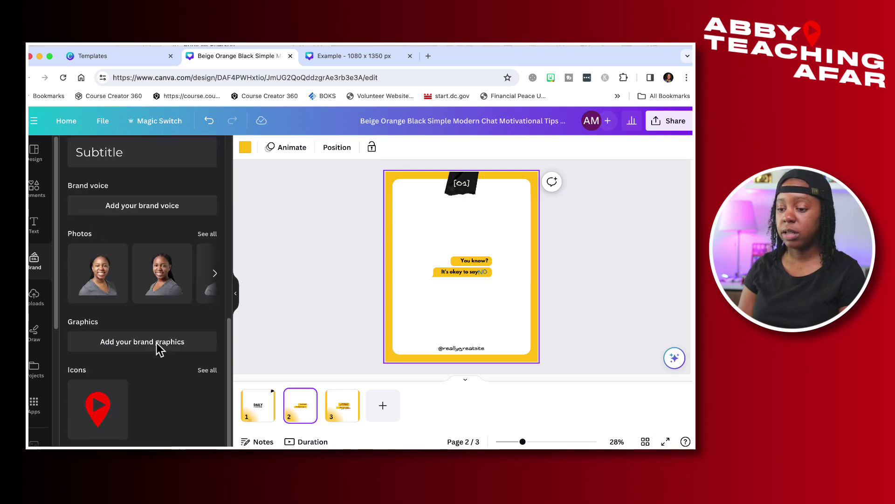
{"action": "left_click", "coordinate": [168, 282]}
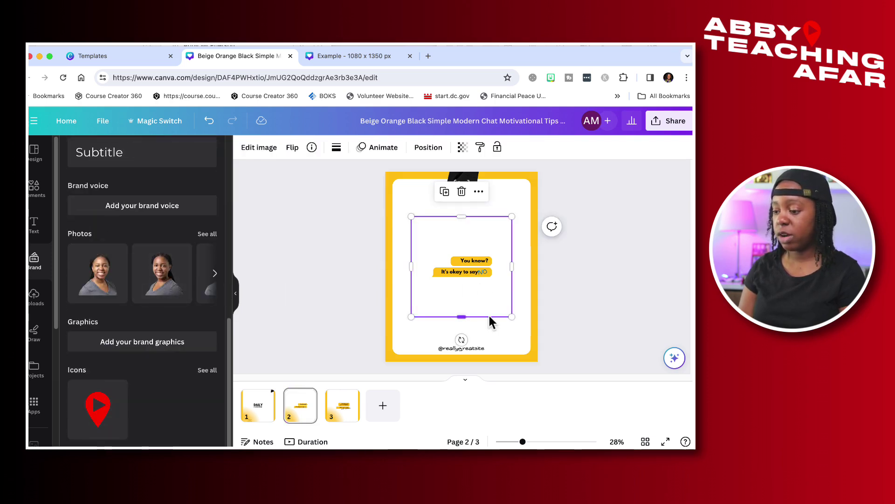
{"action": "left_click_drag", "start_coordinate": [475, 300], "coordinate": [466, 340]}
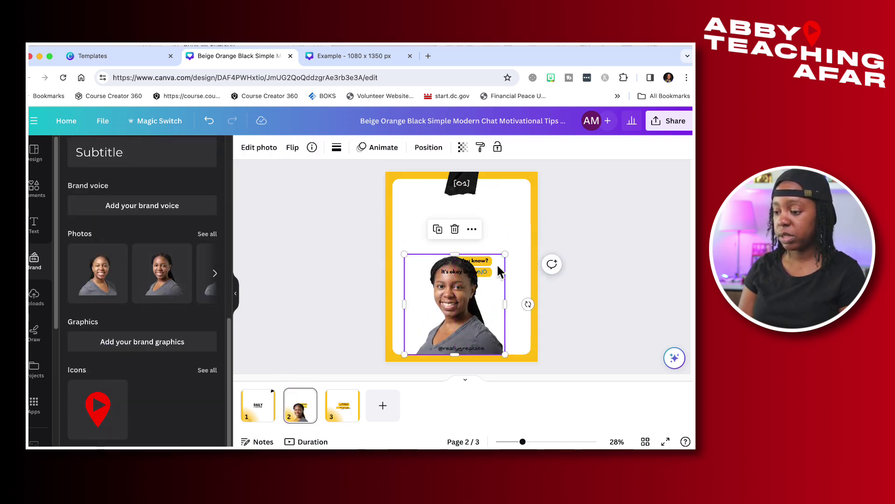
{"action": "left_click_drag", "start_coordinate": [504, 254], "coordinate": [485, 275]}
{"action": "left_click_drag", "start_coordinate": [442, 310], "coordinate": [462, 313]}
{"action": "left_click_drag", "start_coordinate": [505, 277], "coordinate": [492, 290]}
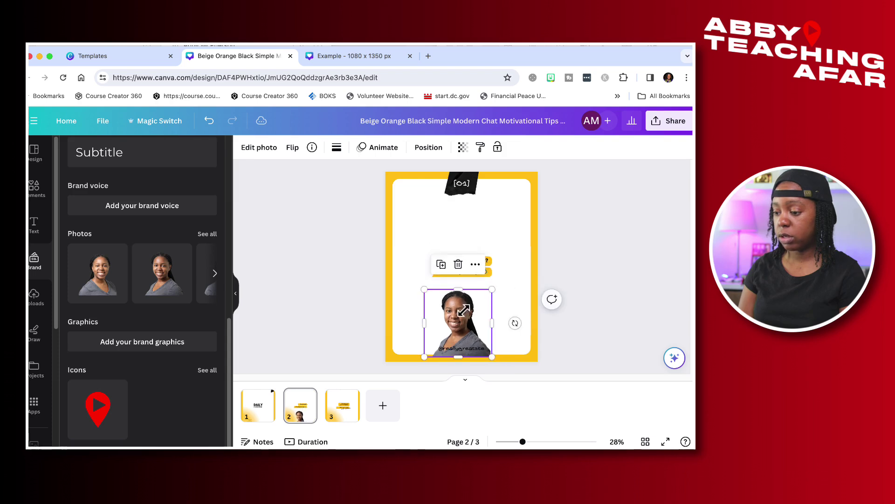
{"action": "left_click_drag", "start_coordinate": [459, 334], "coordinate": [461, 332]}
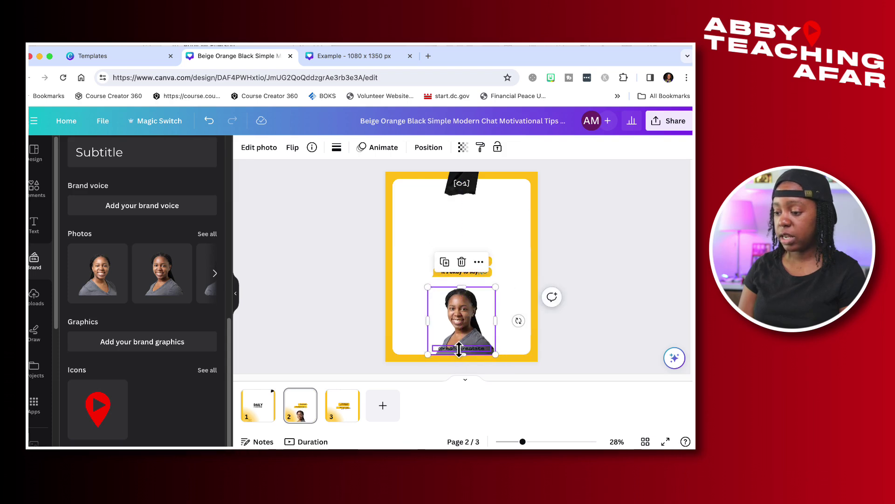
{"action": "left_click", "coordinate": [459, 349]}
{"action": "left_click", "coordinate": [496, 320]}
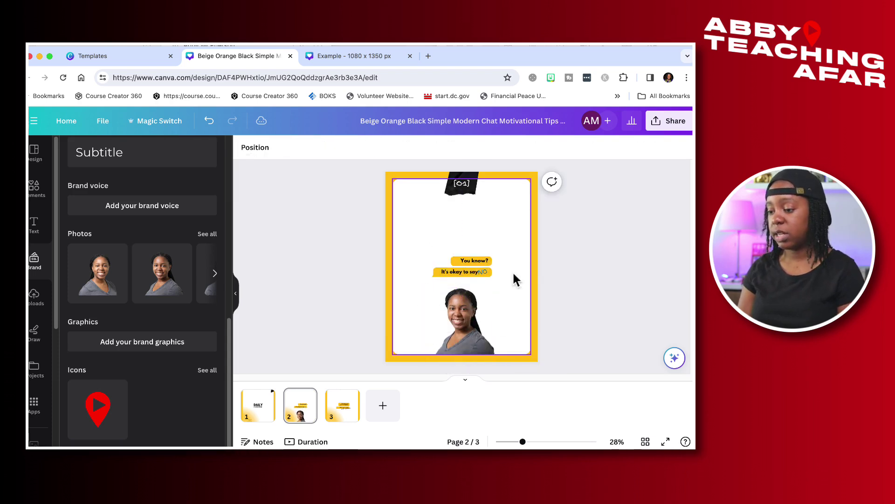
{"action": "left_click", "coordinate": [343, 408]}
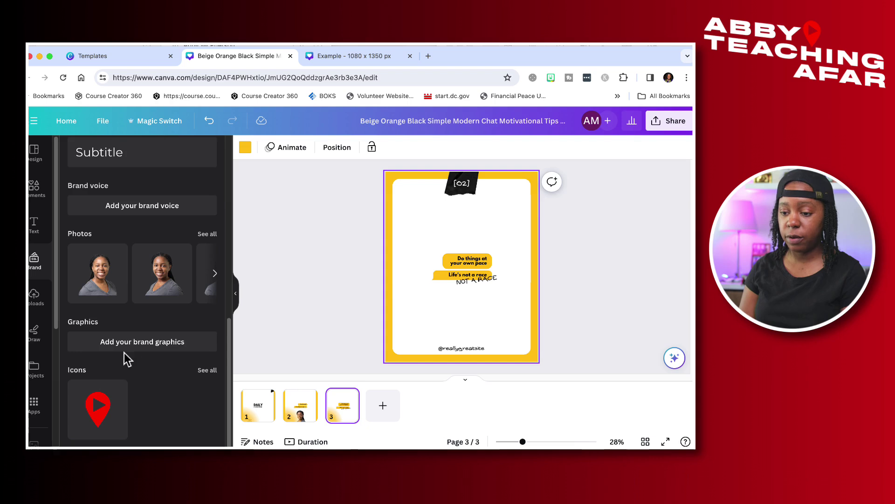
{"action": "scroll", "coordinate": [47, 395], "scroll_direction": "down", "scroll_amount": 5}
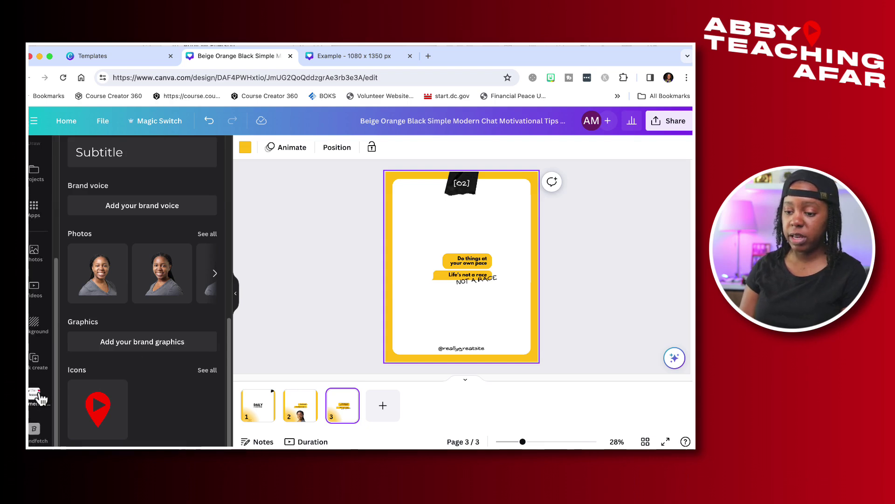
Step: Add the recently used running-feet video to page 3, shrunk and placed above the chat bubbles
{"action": "left_click", "coordinate": [34, 290]}
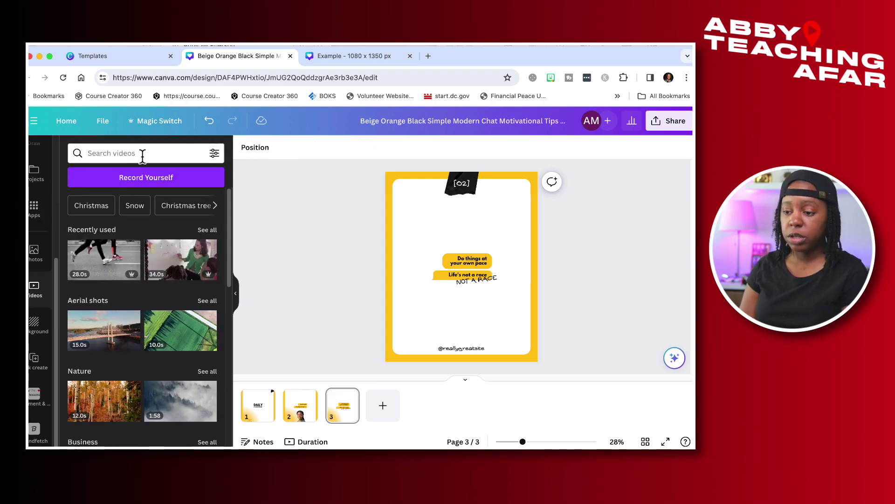
{"action": "scroll", "coordinate": [161, 320], "scroll_direction": "down", "scroll_amount": 10}
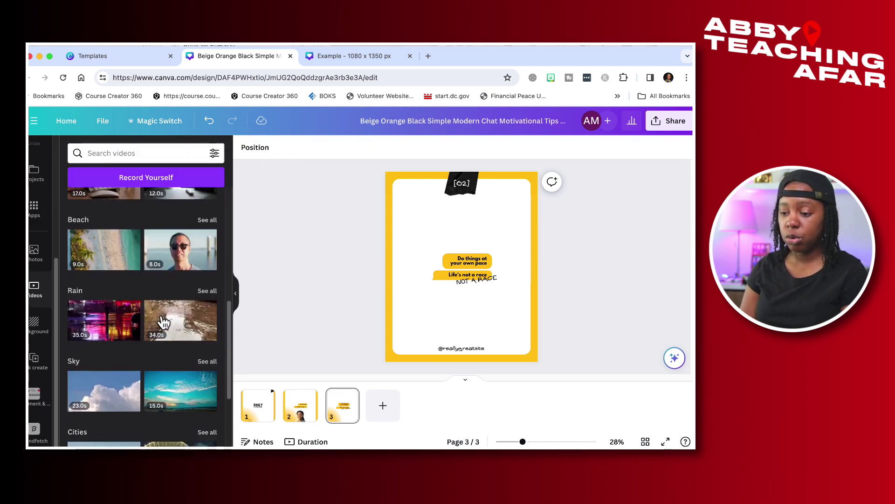
{"action": "scroll", "coordinate": [164, 321], "scroll_direction": "up", "scroll_amount": 10}
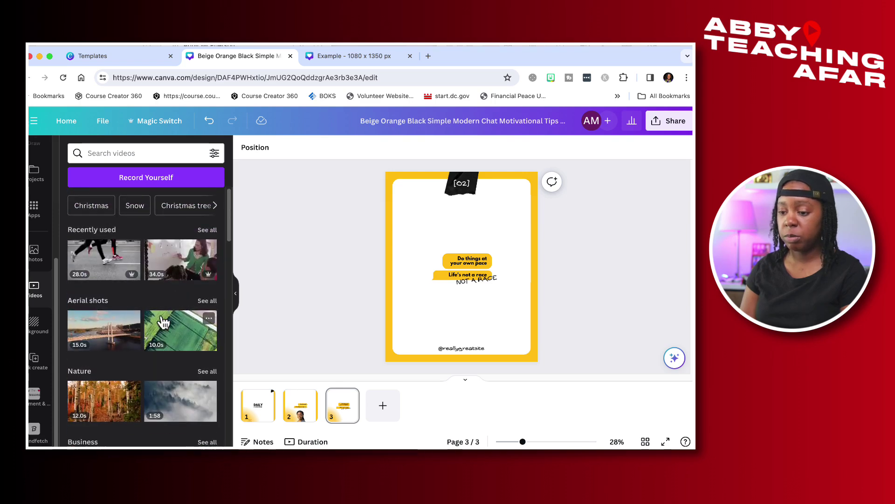
{"action": "left_click", "coordinate": [106, 267]}
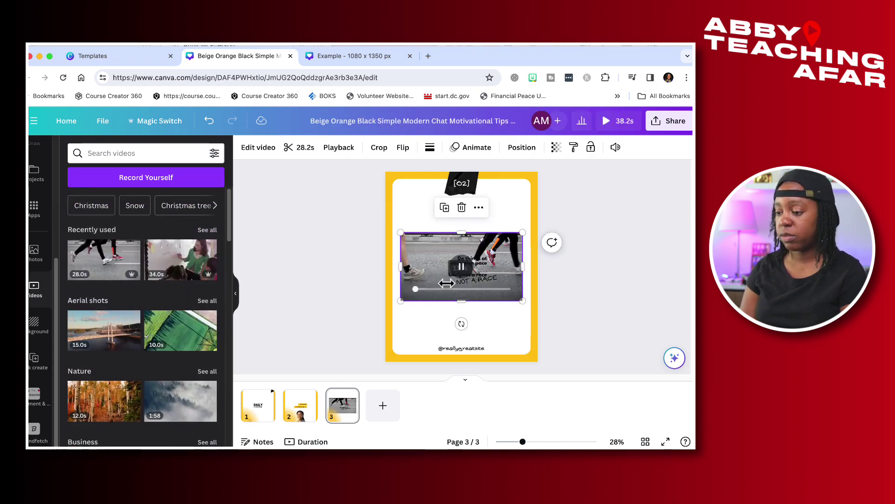
{"action": "left_click_drag", "start_coordinate": [446, 241], "coordinate": [446, 201]}
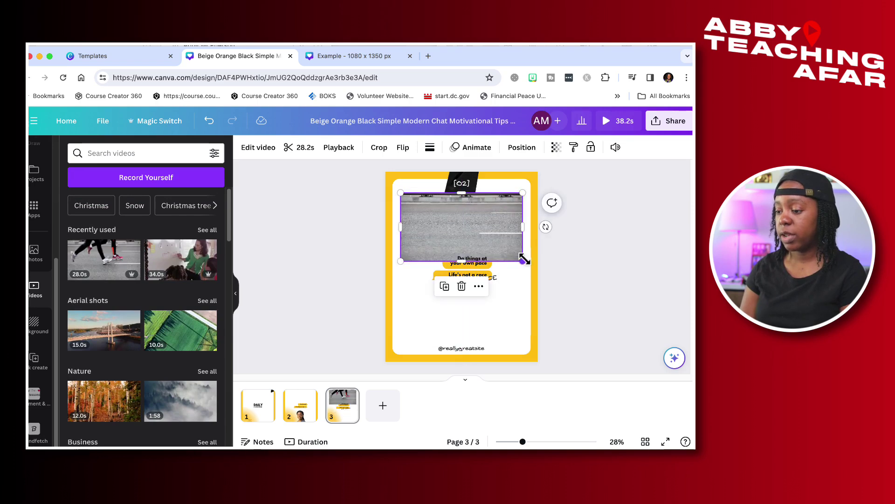
{"action": "left_click_drag", "start_coordinate": [523, 261], "coordinate": [509, 253]}
{"action": "left_click_drag", "start_coordinate": [469, 212], "coordinate": [475, 225]}
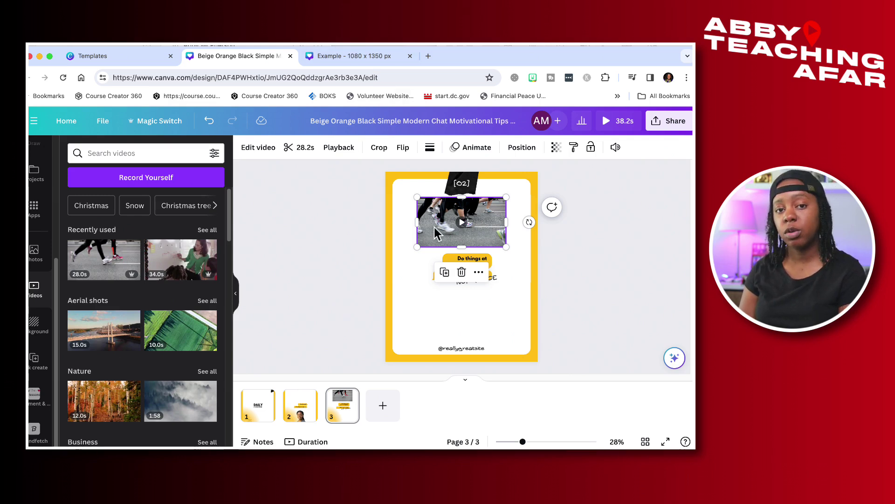
Step: Switch to the Example design and review its five pages, ending on the FOLLOW ME page
{"action": "left_click", "coordinate": [368, 57]}
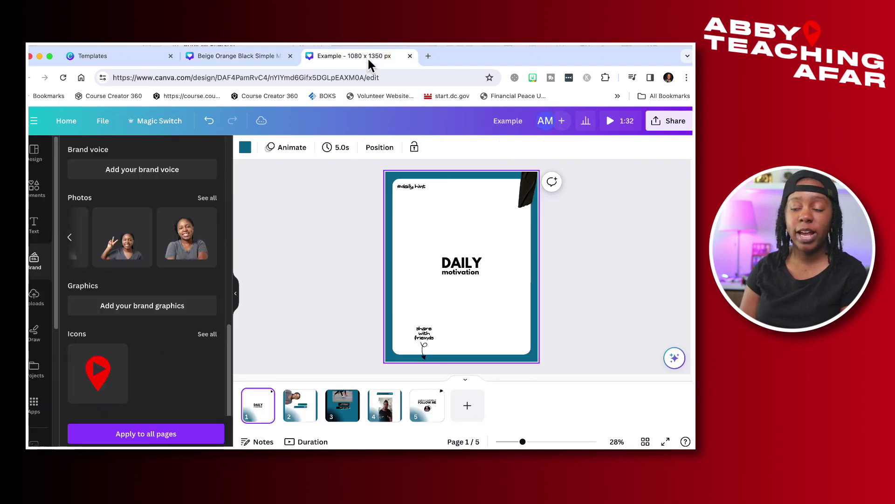
{"action": "left_click", "coordinate": [296, 416]}
{"action": "left_click", "coordinate": [337, 416]}
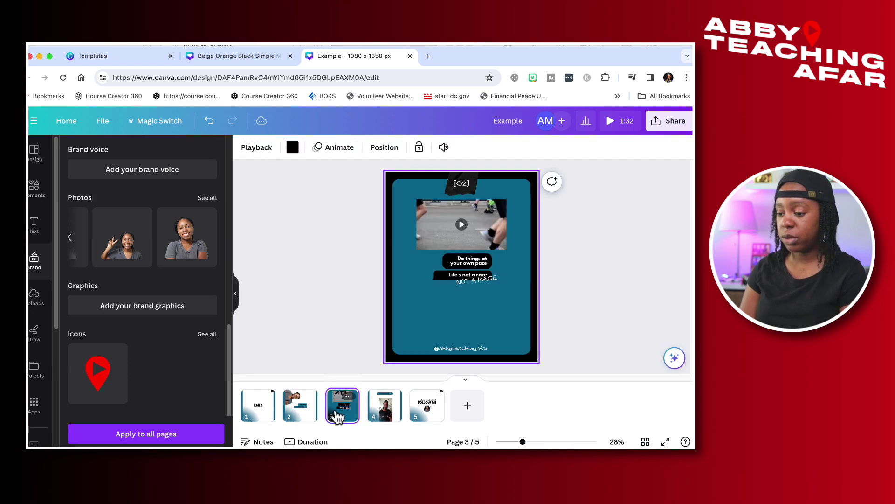
{"action": "left_click", "coordinate": [386, 410]}
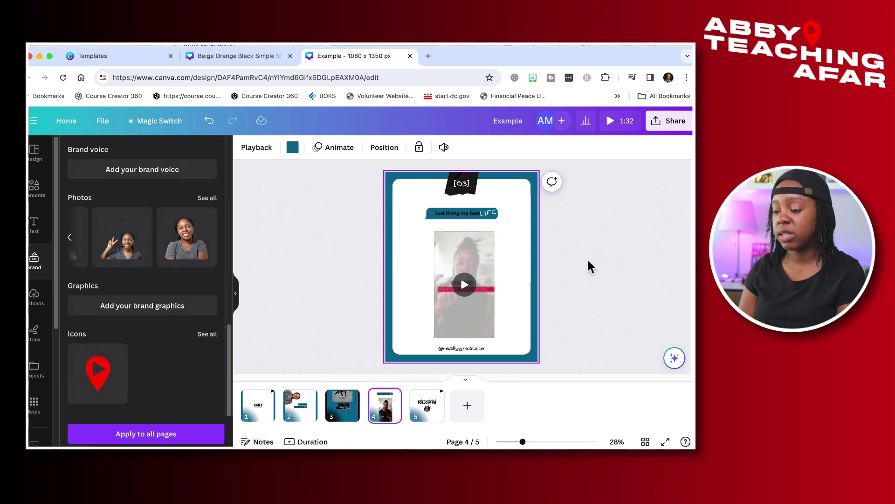
{"action": "left_click", "coordinate": [346, 417]}
{"action": "left_click", "coordinate": [381, 413]}
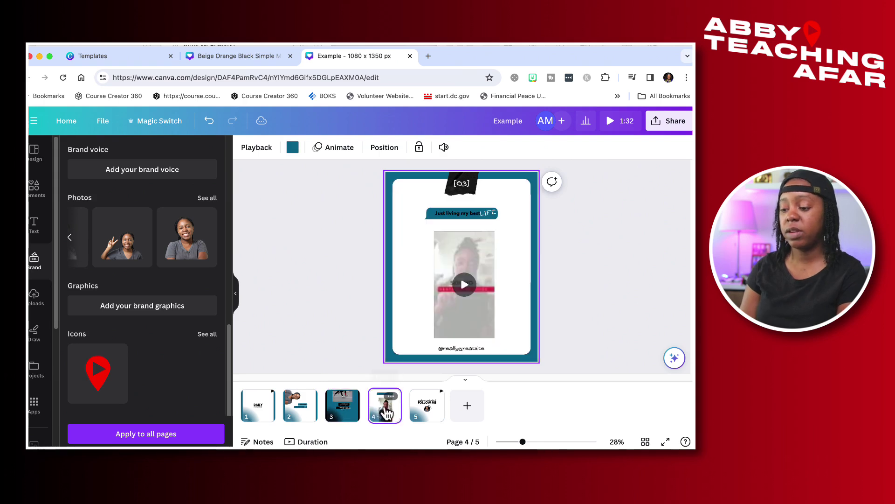
{"action": "left_click", "coordinate": [301, 420]}
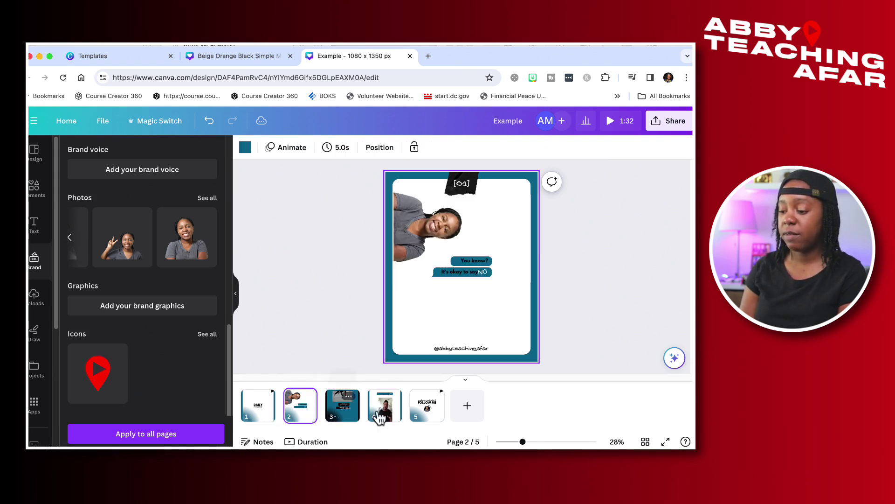
{"action": "left_click", "coordinate": [438, 417]}
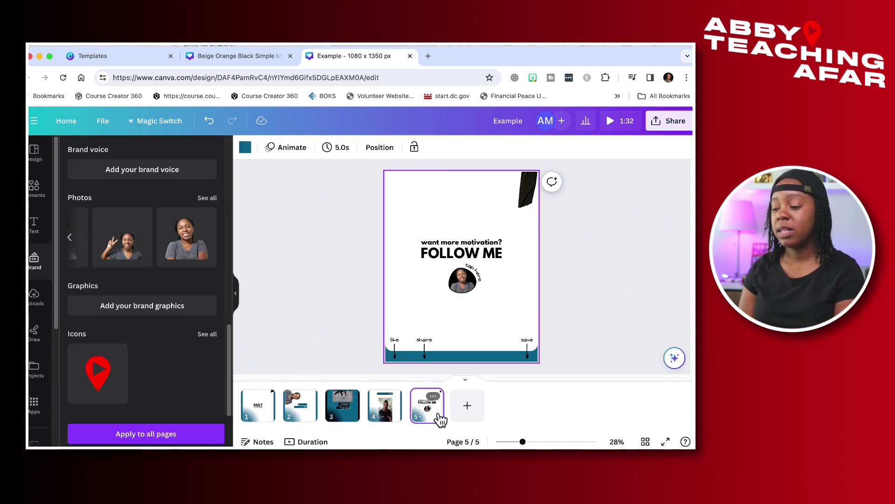
{"action": "left_click", "coordinate": [259, 420]}
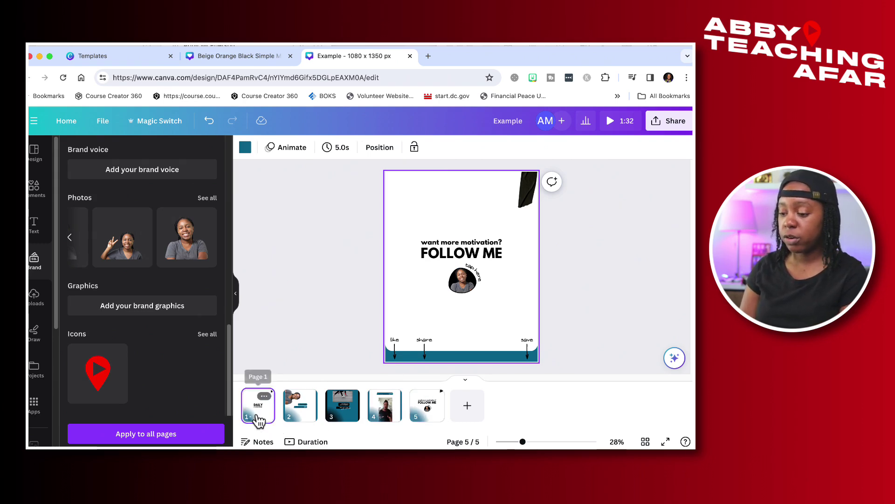
{"action": "left_click", "coordinate": [299, 412]}
{"action": "left_click", "coordinate": [433, 422]}
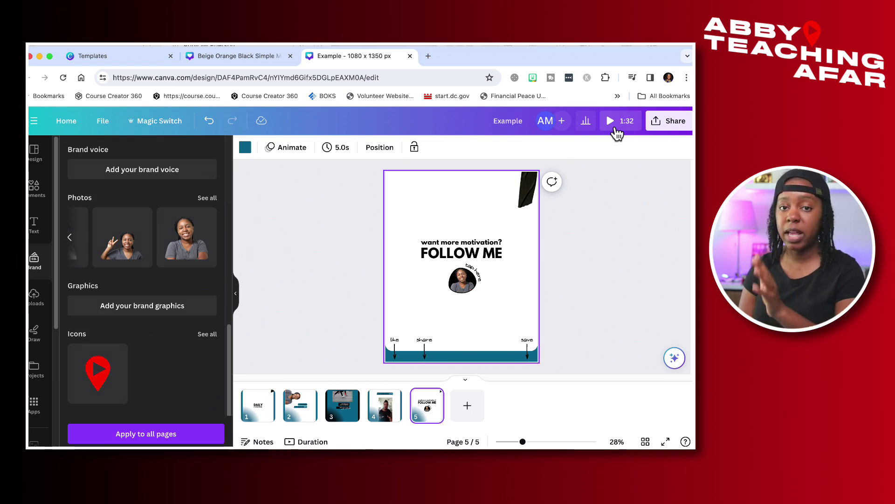
Step: Set the download file type to PNG
{"action": "left_click", "coordinate": [664, 127]}
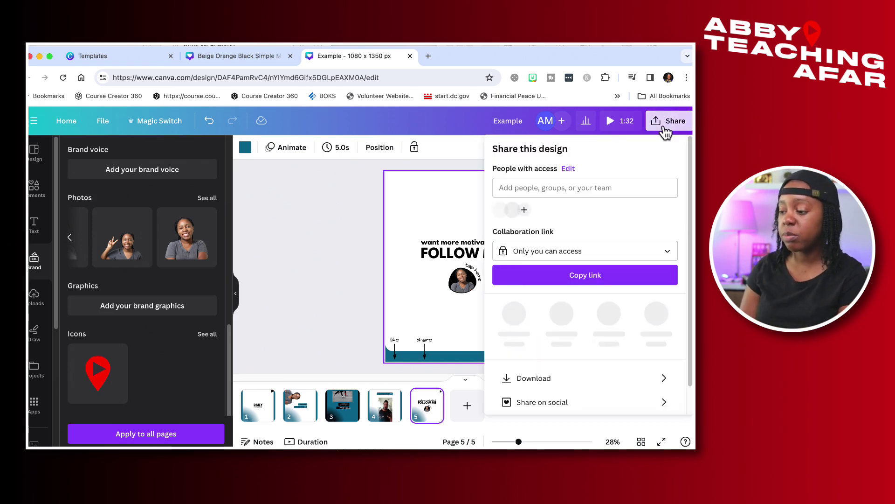
{"action": "left_click", "coordinate": [576, 375]}
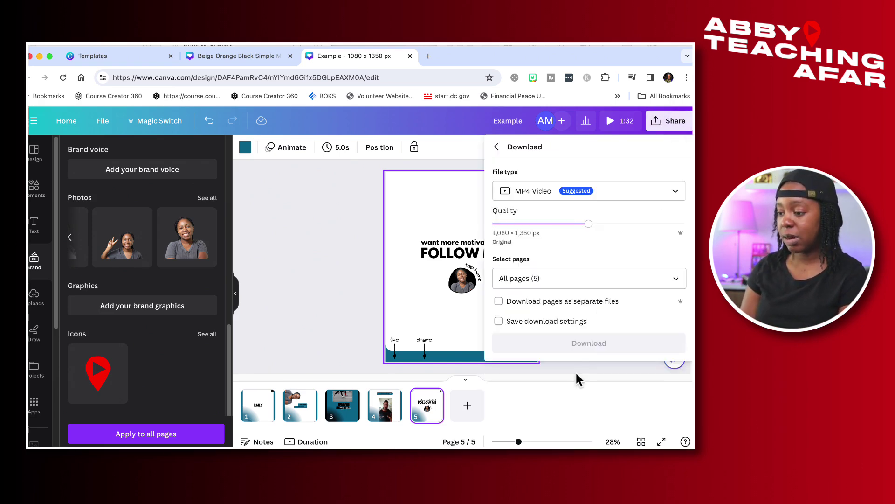
{"action": "left_click", "coordinate": [631, 192]}
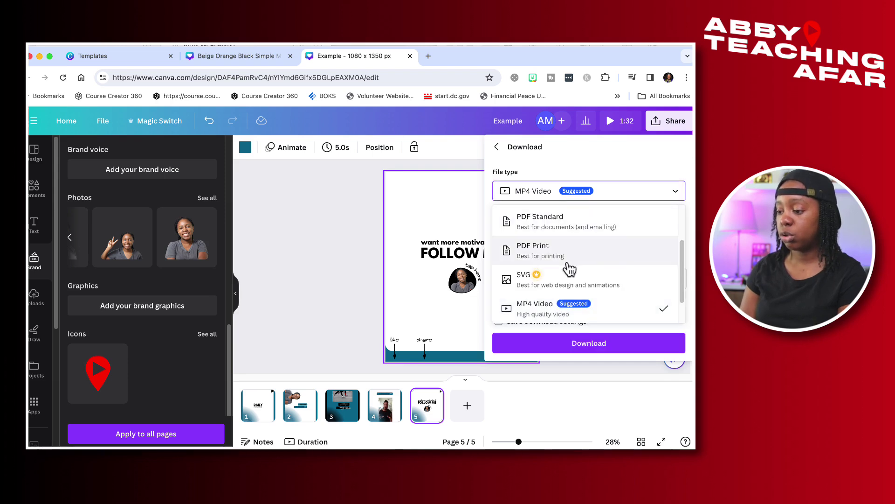
{"action": "scroll", "coordinate": [569, 269], "scroll_direction": "up", "scroll_amount": 2}
{"action": "left_click", "coordinate": [556, 252]}
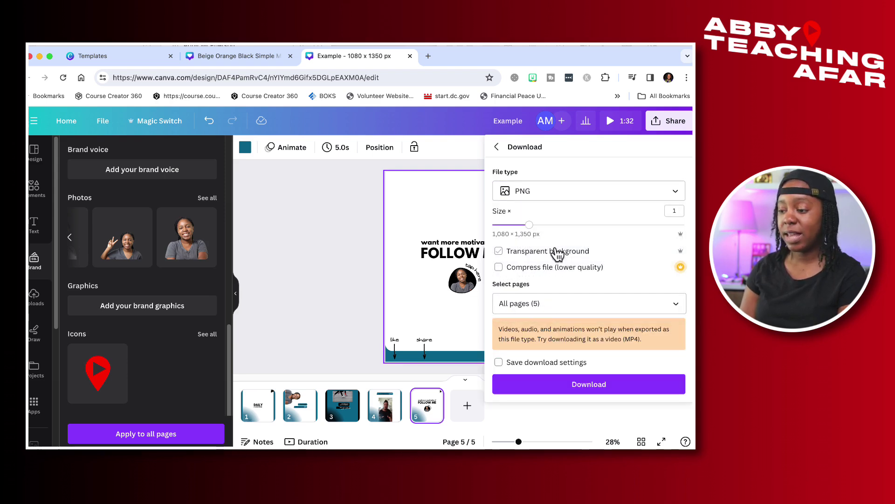
Step: Limit the download to pages 1, 2 and 5 and start downloading
{"action": "left_click", "coordinate": [677, 304]}
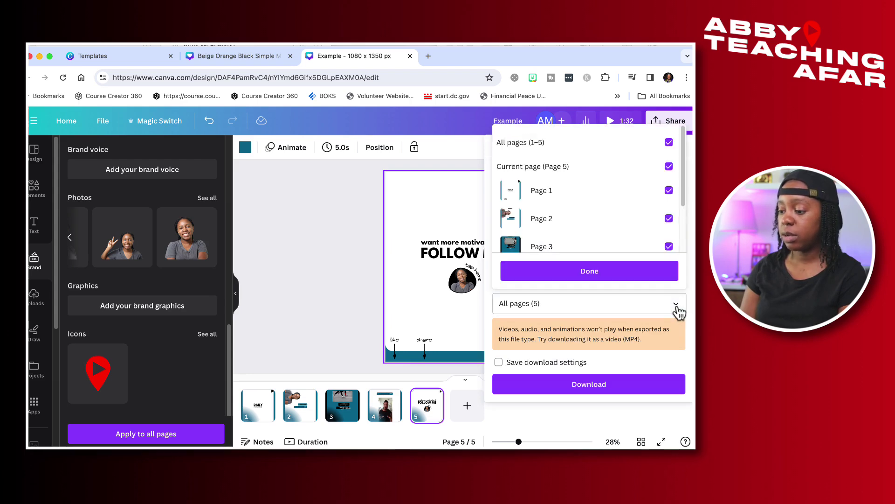
{"action": "left_click", "coordinate": [669, 143]}
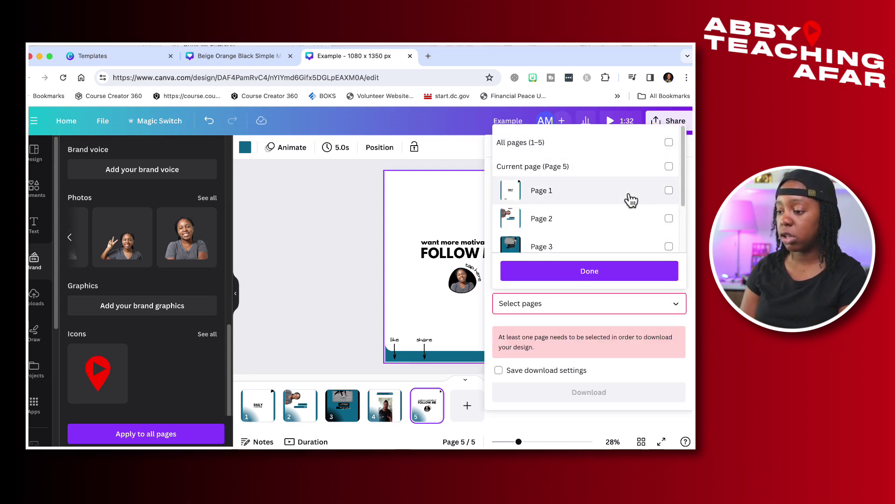
{"action": "scroll", "coordinate": [630, 200], "scroll_direction": "down", "scroll_amount": 1}
{"action": "left_click", "coordinate": [669, 170]}
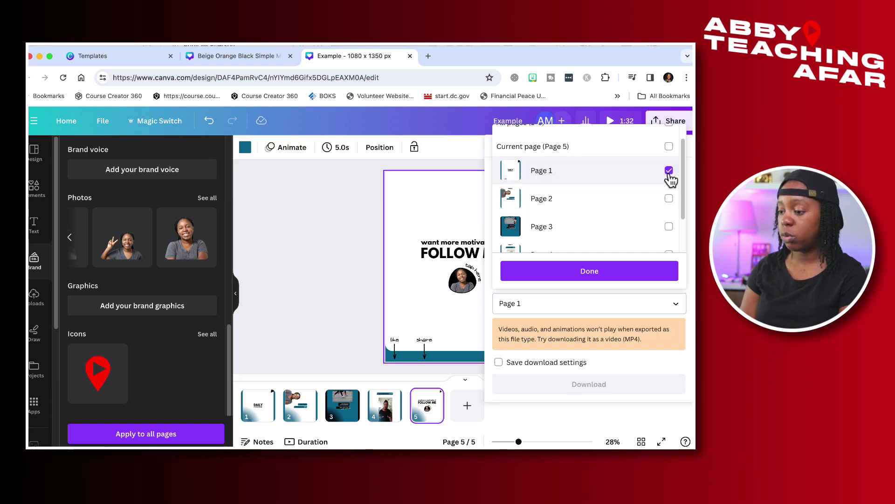
{"action": "left_click", "coordinate": [669, 199]}
{"action": "scroll", "coordinate": [669, 214], "scroll_direction": "down", "scroll_amount": 3}
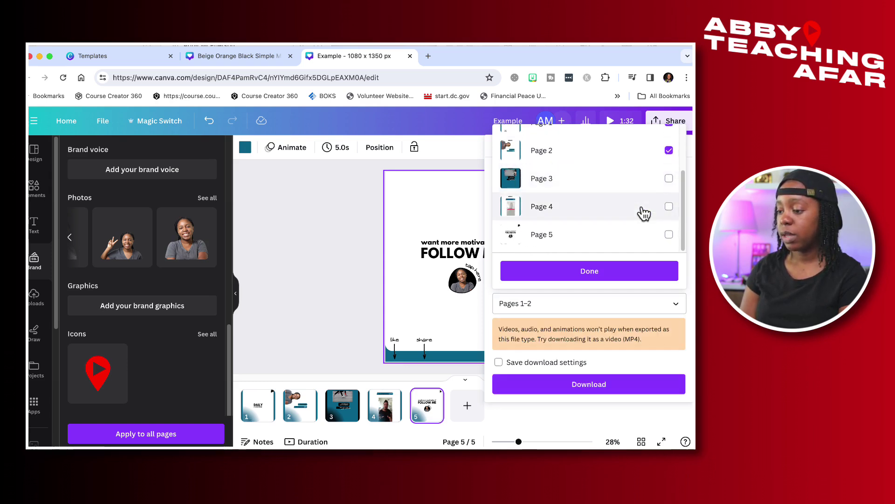
{"action": "left_click", "coordinate": [669, 234]}
{"action": "scroll", "coordinate": [626, 216], "scroll_direction": "up", "scroll_amount": 1}
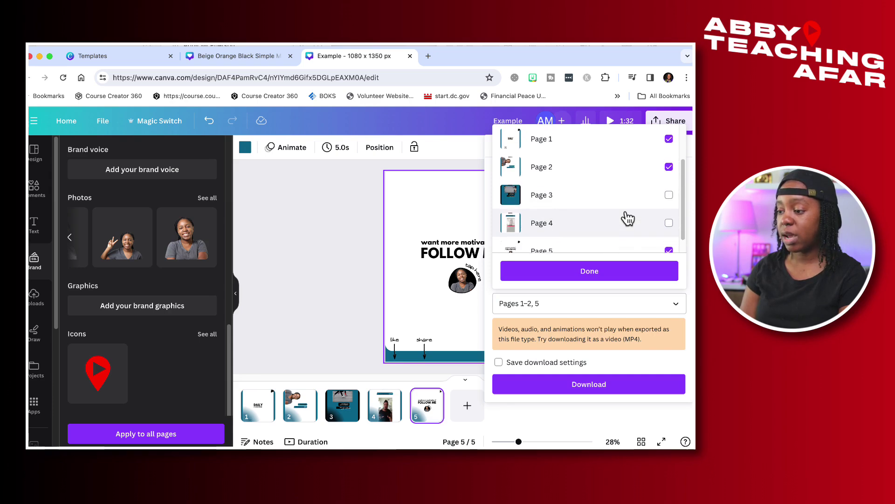
{"action": "left_click", "coordinate": [616, 278]}
{"action": "left_click", "coordinate": [615, 387]}
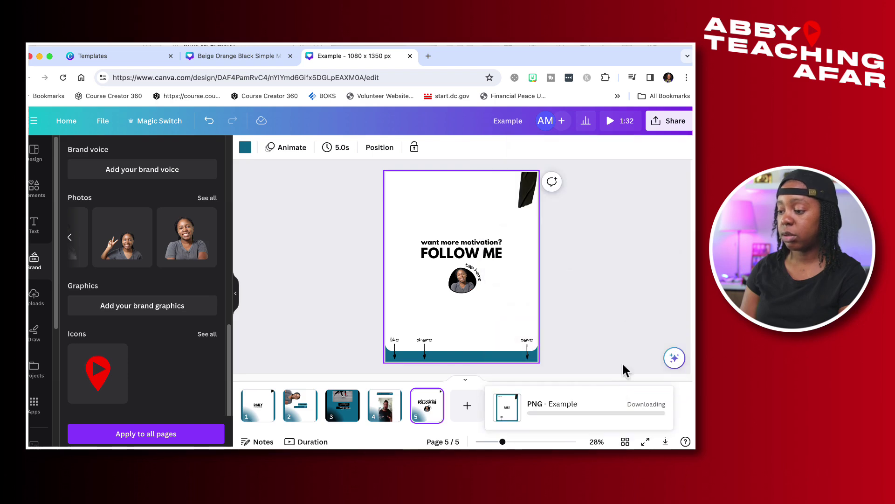
Step: Trim both ends of the page 3 running video to a 4.5-second clip
{"action": "left_click", "coordinate": [623, 265]}
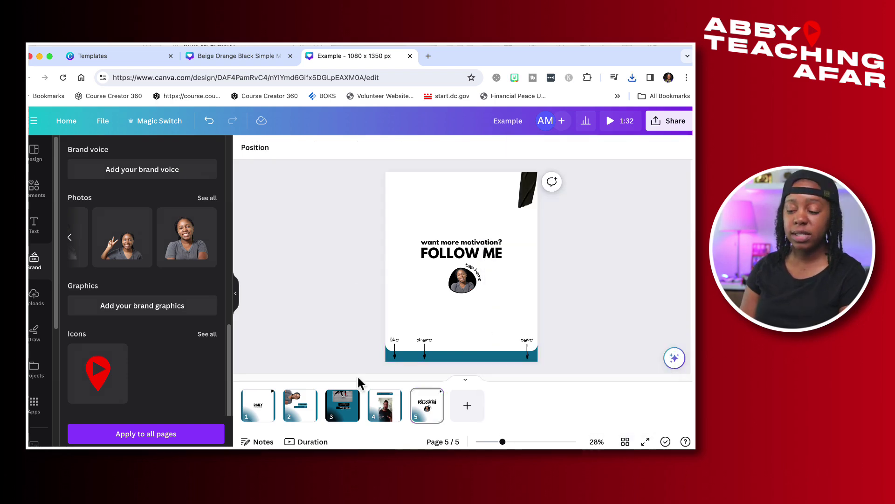
{"action": "left_click", "coordinate": [343, 407]}
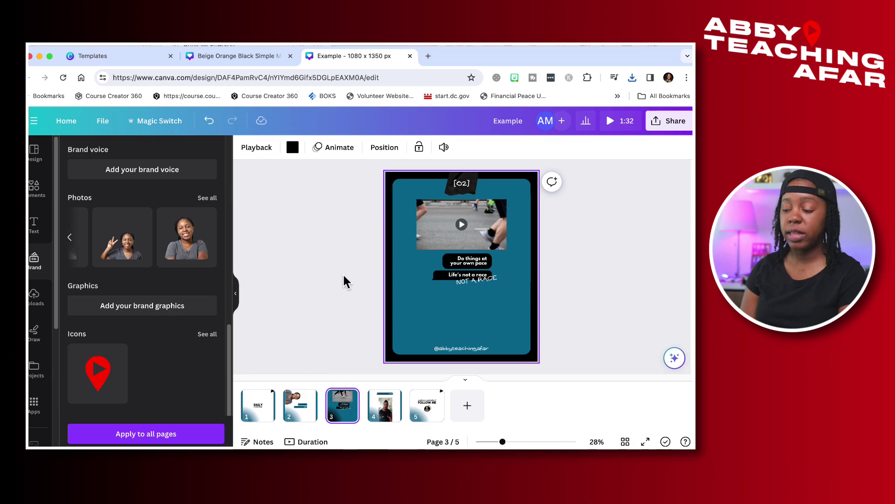
{"action": "left_click", "coordinate": [441, 214]}
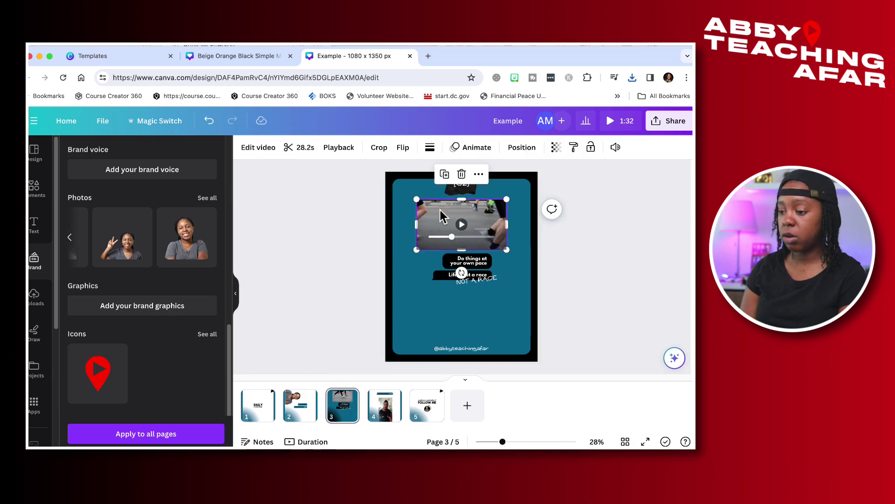
{"action": "left_click", "coordinate": [302, 149]}
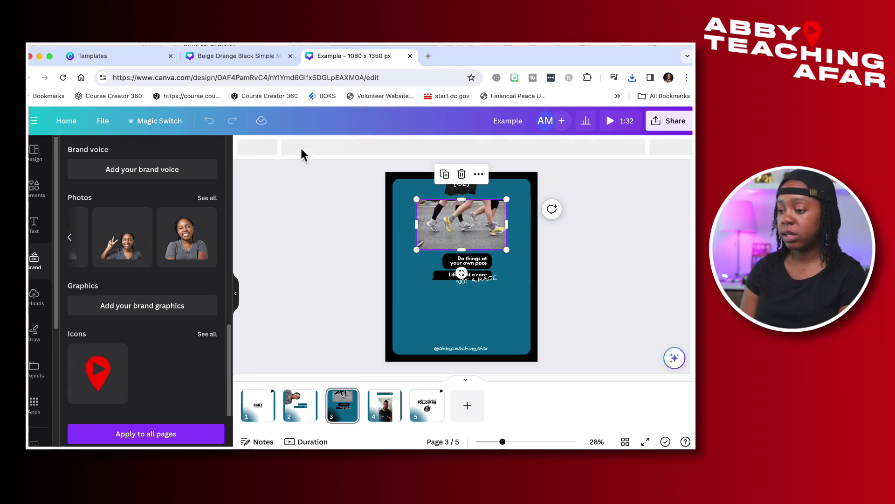
{"action": "left_click_drag", "start_coordinate": [286, 147], "coordinate": [393, 148]}
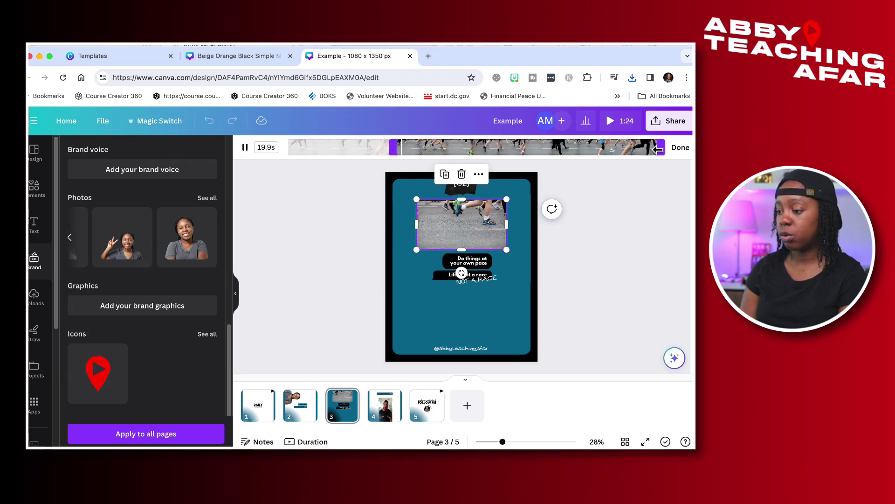
{"action": "left_click_drag", "start_coordinate": [658, 147], "coordinate": [462, 161]}
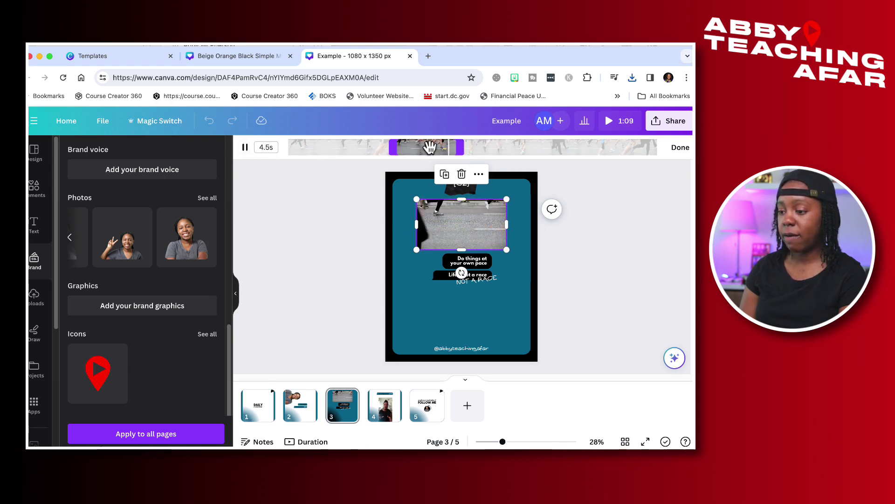
{"action": "left_click", "coordinate": [681, 148]}
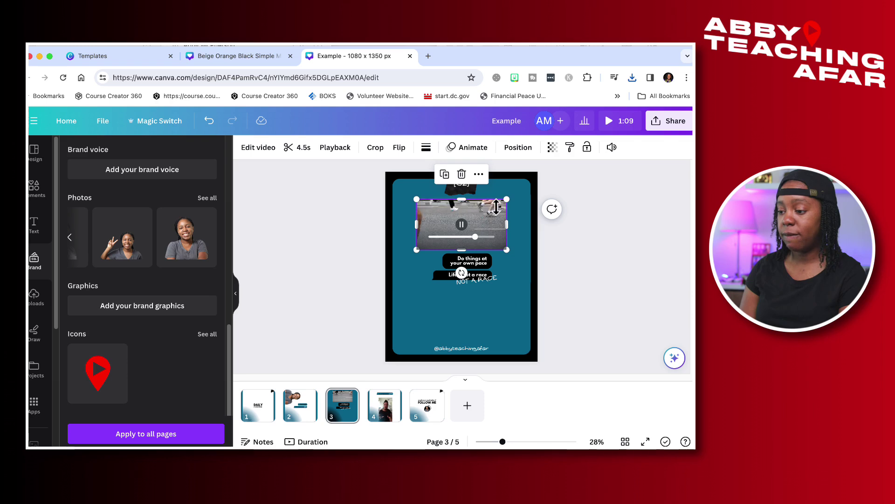
{"action": "left_click", "coordinate": [380, 410]}
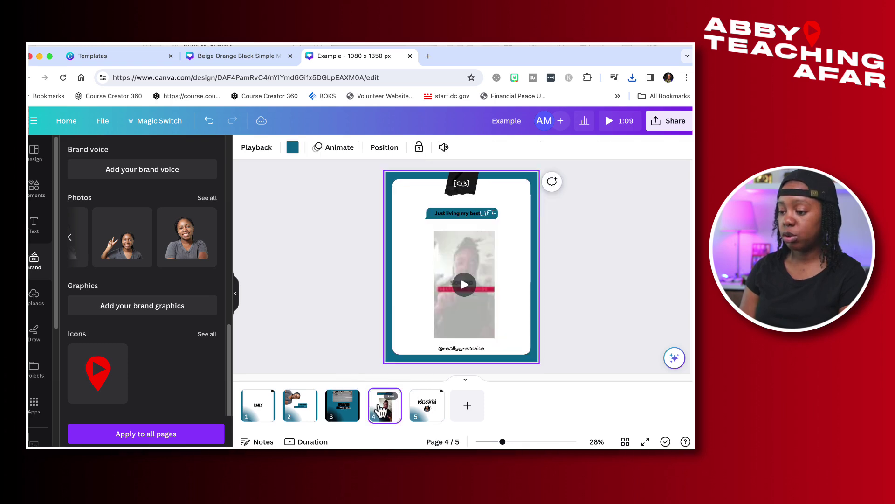
Step: Trim the page 4 video down to 5 seconds
{"action": "left_click", "coordinate": [457, 249]}
{"action": "left_click", "coordinate": [303, 148]}
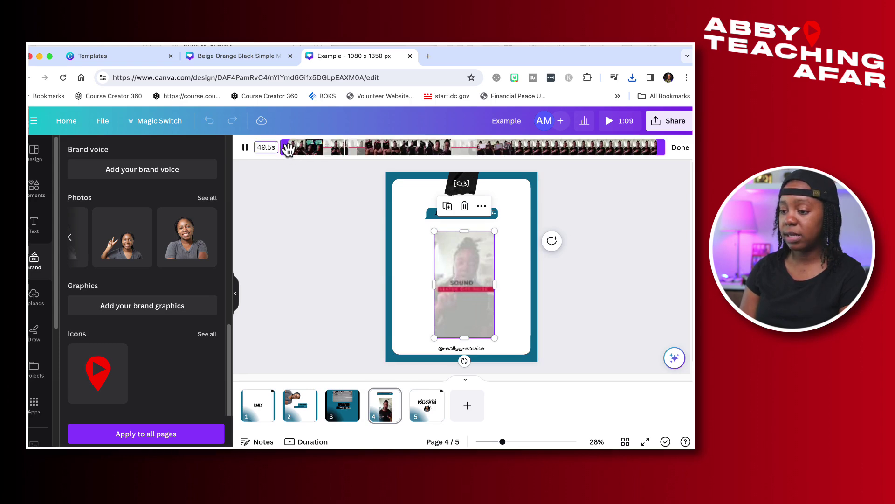
{"action": "mouse_move", "coordinate": [286, 148]}
{"action": "left_mouse_down"}
{"action": "mouse_move", "coordinate": [408, 151]}
{"action": "mouse_move", "coordinate": [287, 152]}
{"action": "left_mouse_up"}
{"action": "left_click", "coordinate": [467, 267]}
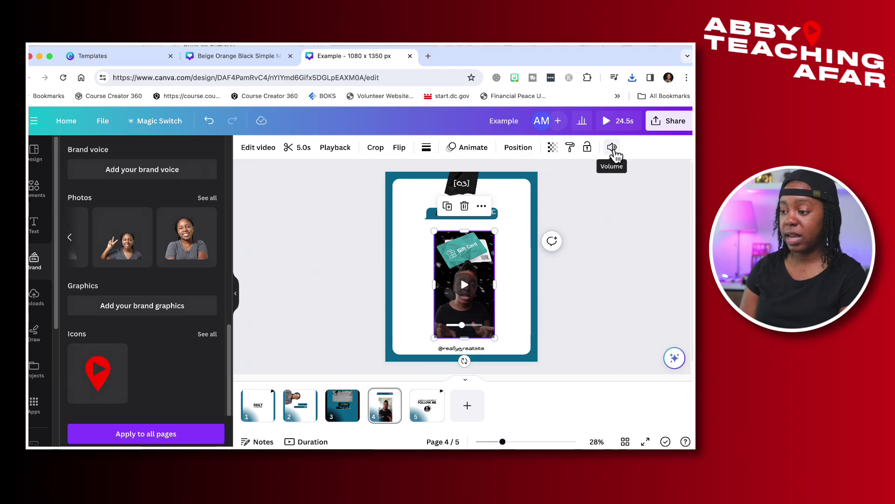
Step: Lower the page 4 video's volume to 45, then mute it
{"action": "left_click", "coordinate": [613, 148]}
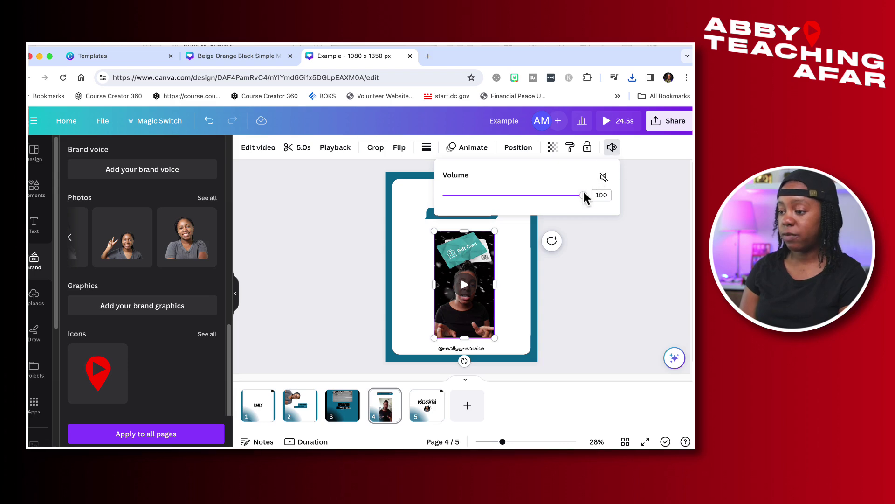
{"action": "left_click_drag", "start_coordinate": [584, 196], "coordinate": [506, 195]}
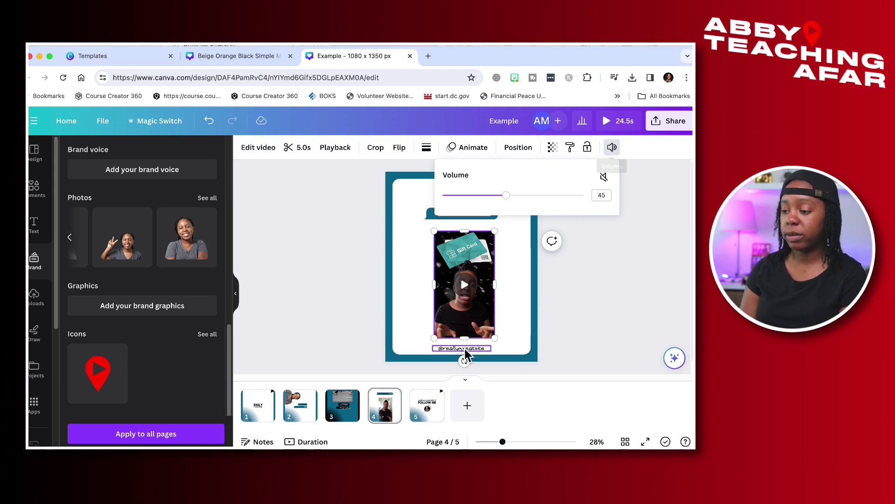
{"action": "left_click", "coordinate": [613, 148]}
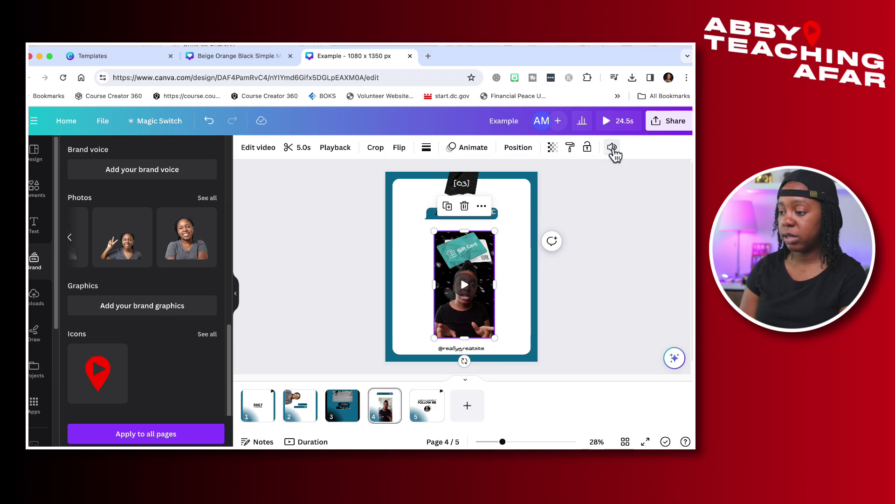
{"action": "left_click", "coordinate": [613, 149]}
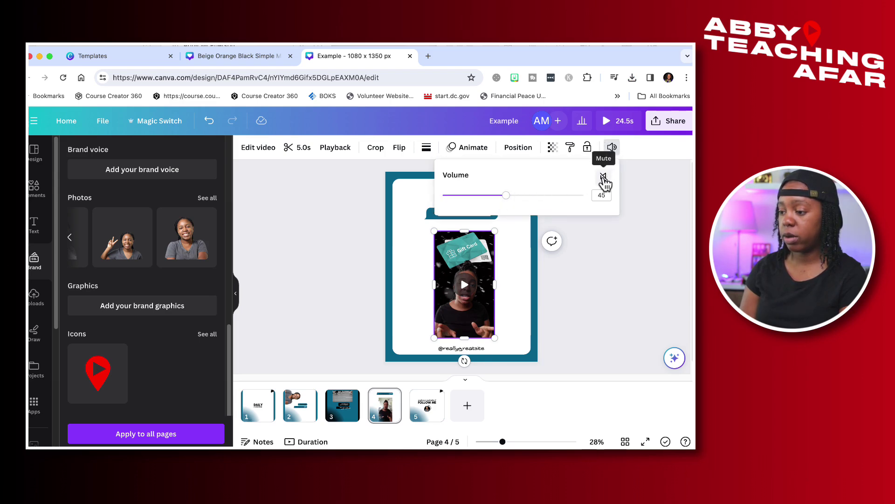
{"action": "left_click", "coordinate": [561, 244]}
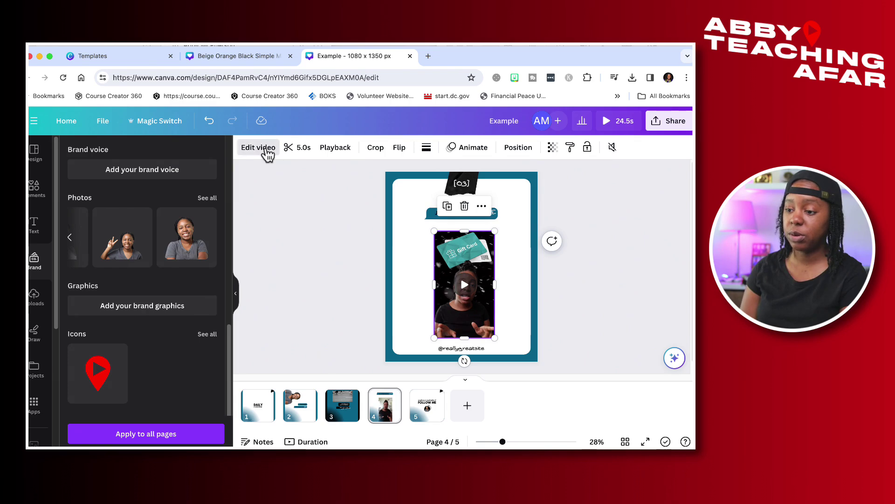
Step: Show the page 4 video's effects and filters, then reopen and close its trim timeline
{"action": "left_click", "coordinate": [261, 148]}
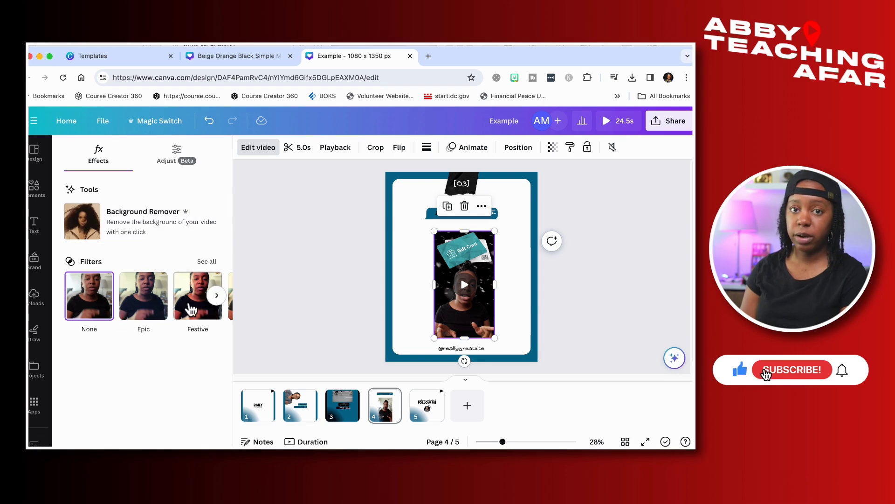
{"action": "left_click", "coordinate": [301, 148]}
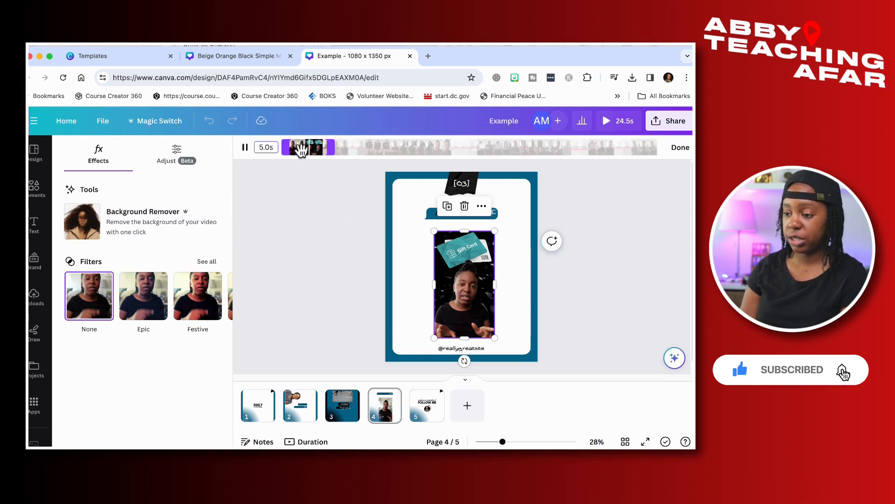
{"action": "left_click", "coordinate": [680, 148]}
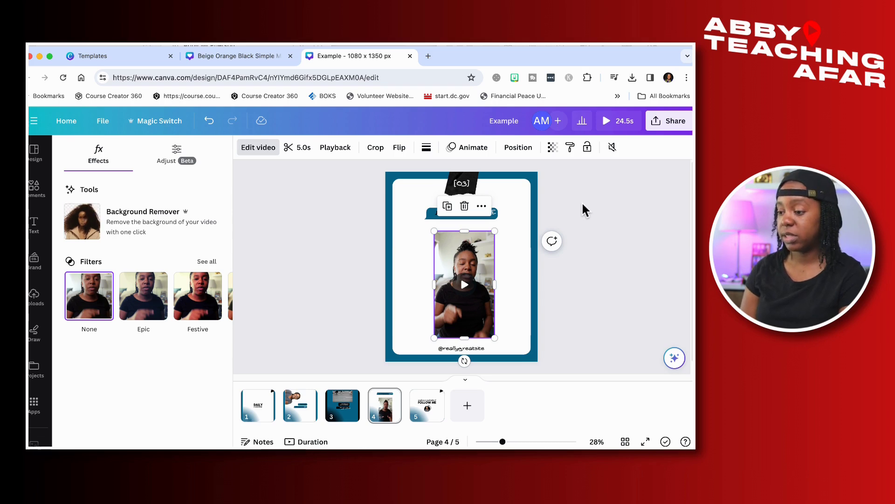
Step: Download only Page 3 of the Example design as an MP4 Video
{"action": "left_click", "coordinate": [348, 396]}
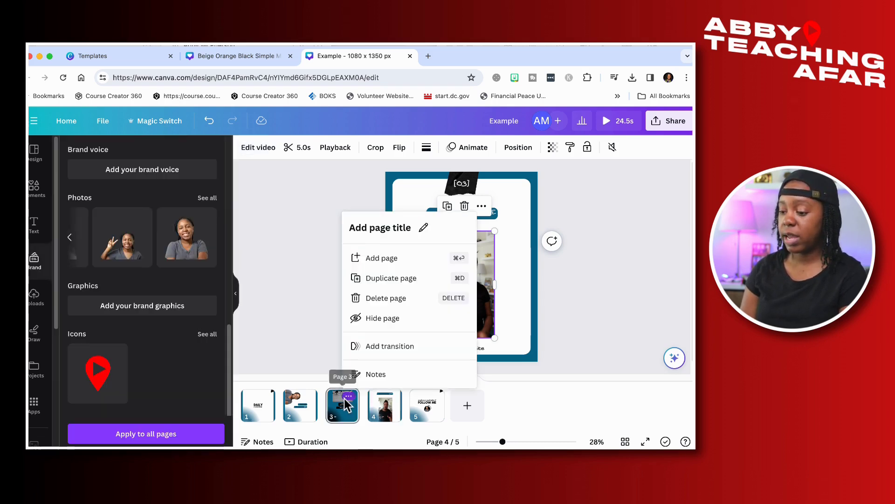
{"action": "left_click", "coordinate": [345, 401]}
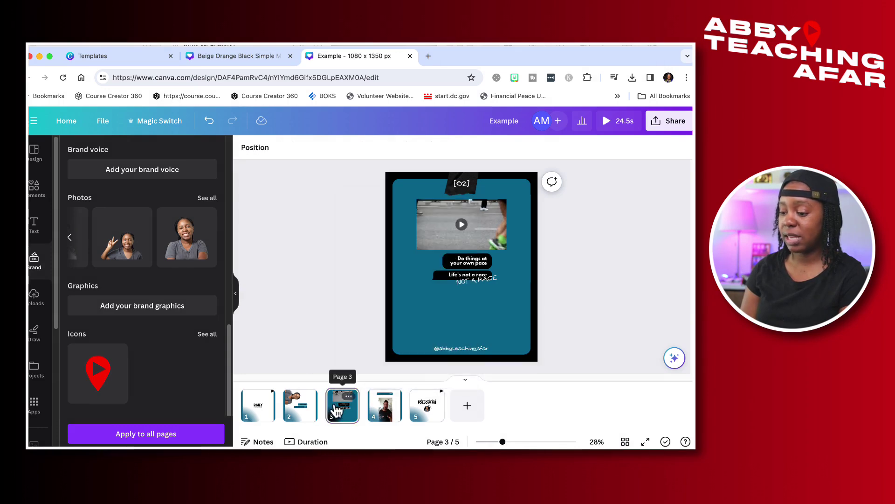
{"action": "left_click", "coordinate": [351, 400]}
{"action": "left_click", "coordinate": [657, 123]}
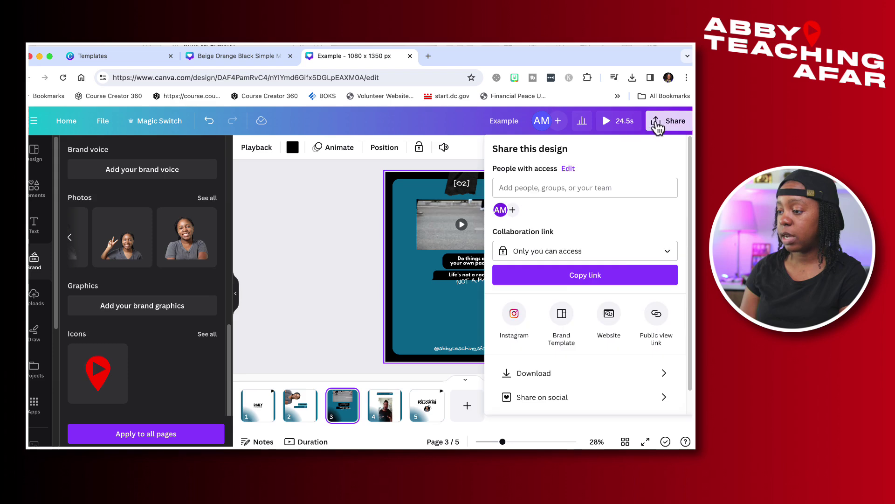
{"action": "left_click", "coordinate": [578, 376]}
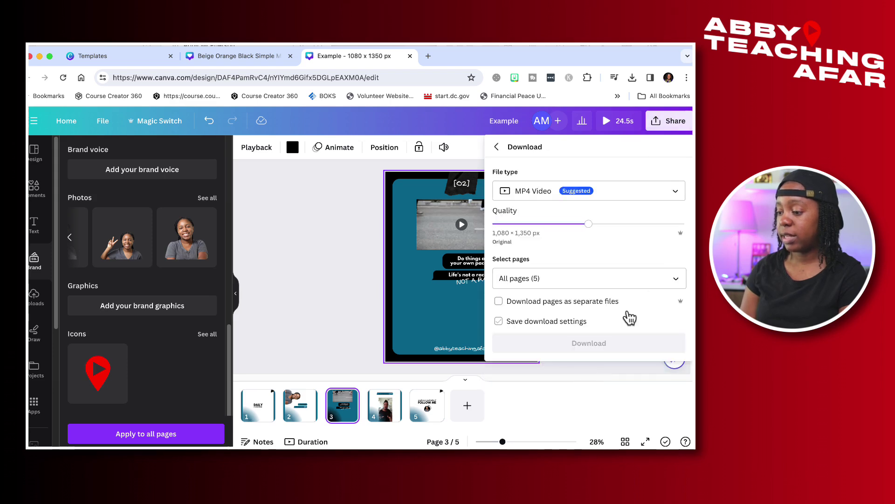
{"action": "left_click", "coordinate": [678, 280]}
{"action": "left_click", "coordinate": [669, 130]}
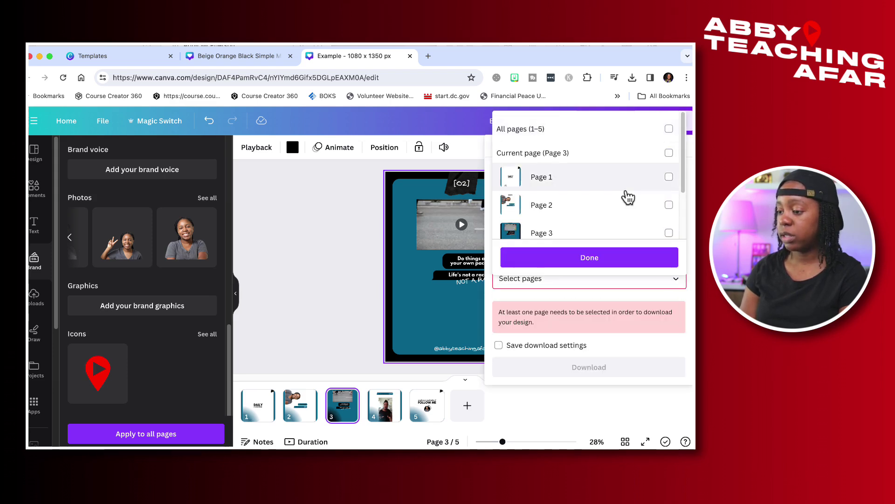
{"action": "scroll", "coordinate": [655, 207], "scroll_direction": "down", "scroll_amount": 2}
{"action": "left_click", "coordinate": [669, 182]}
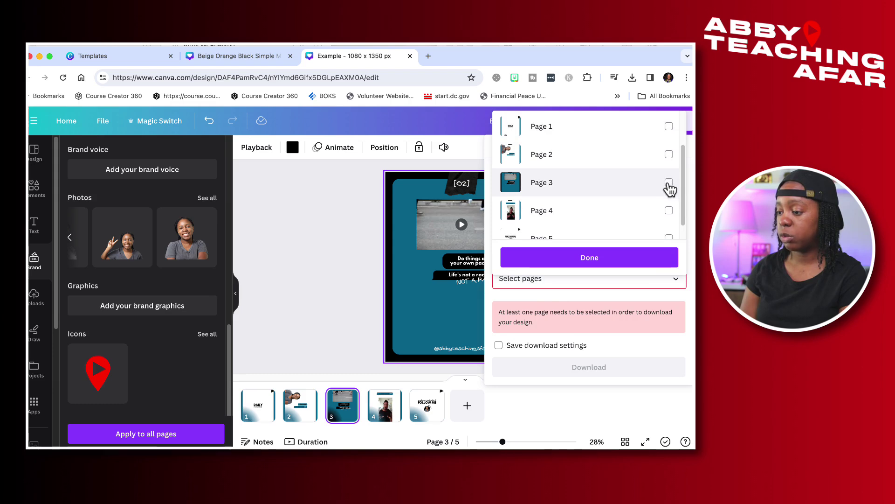
{"action": "left_click", "coordinate": [618, 263]}
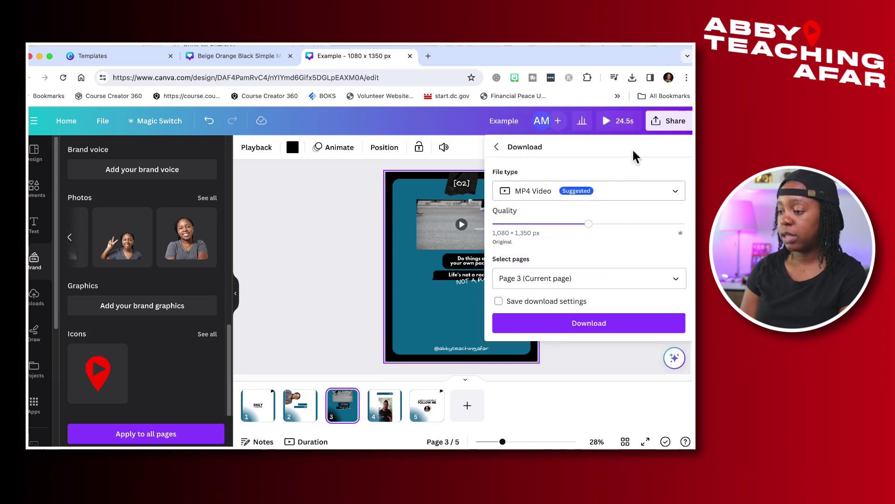
{"action": "left_click", "coordinate": [568, 327]}
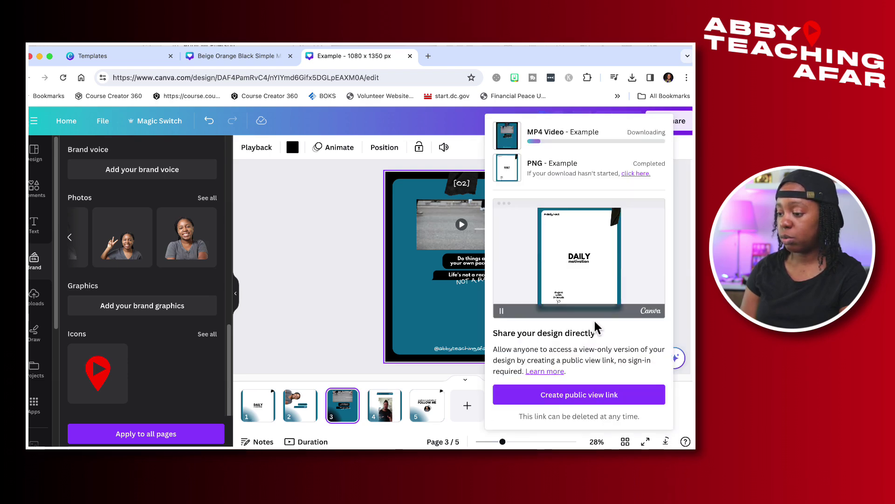
Step: Download only Page 4 of the Example design as an MP4 Video
{"action": "left_click", "coordinate": [448, 368]}
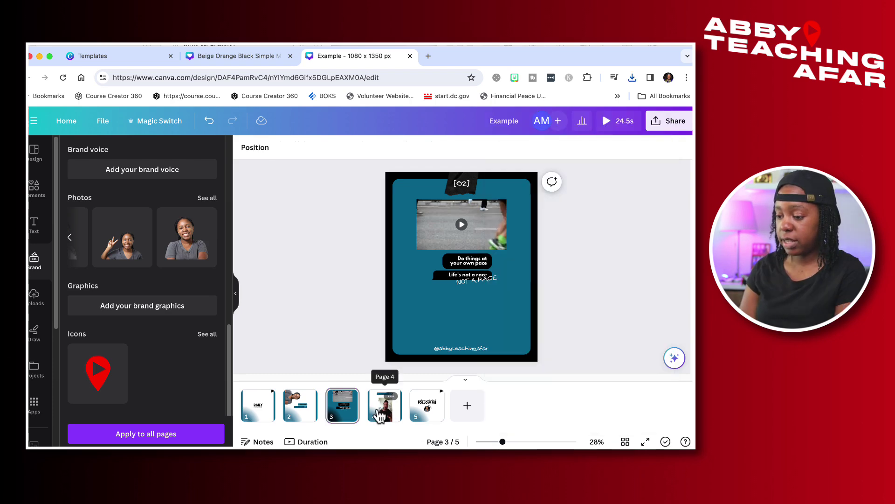
{"action": "left_click", "coordinate": [385, 411]}
{"action": "left_click", "coordinate": [672, 122]}
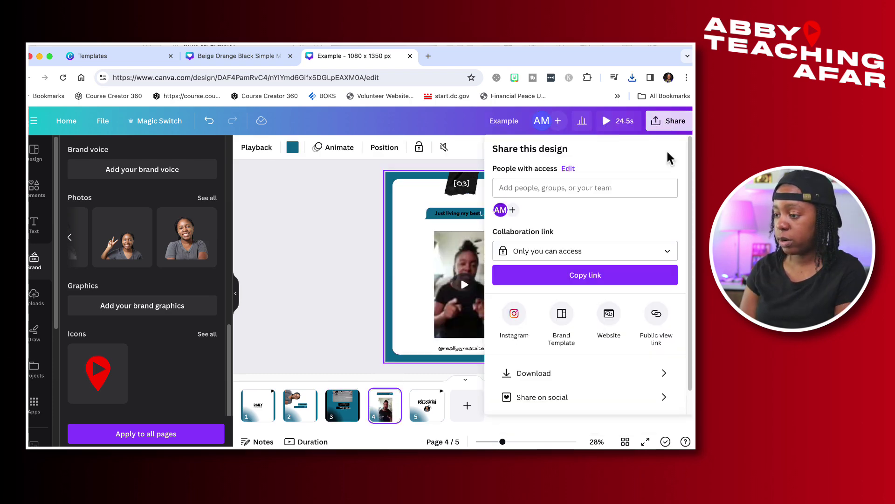
{"action": "left_click", "coordinate": [574, 375]}
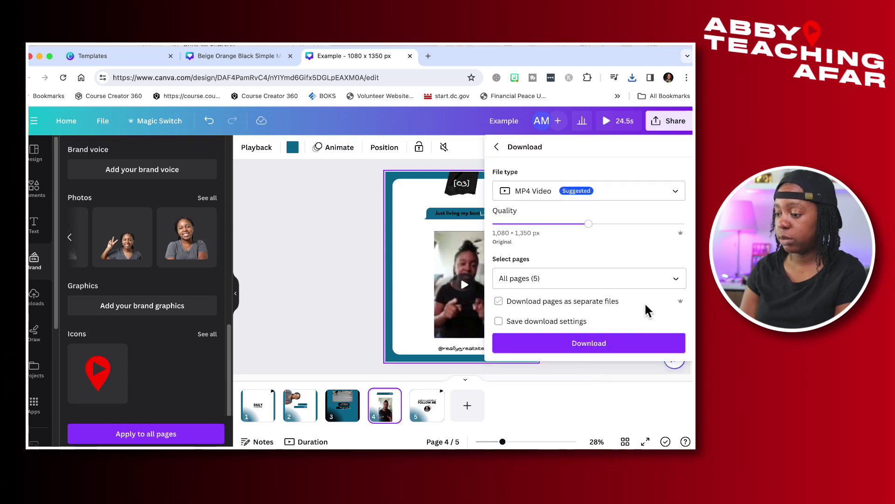
{"action": "left_click", "coordinate": [674, 279]}
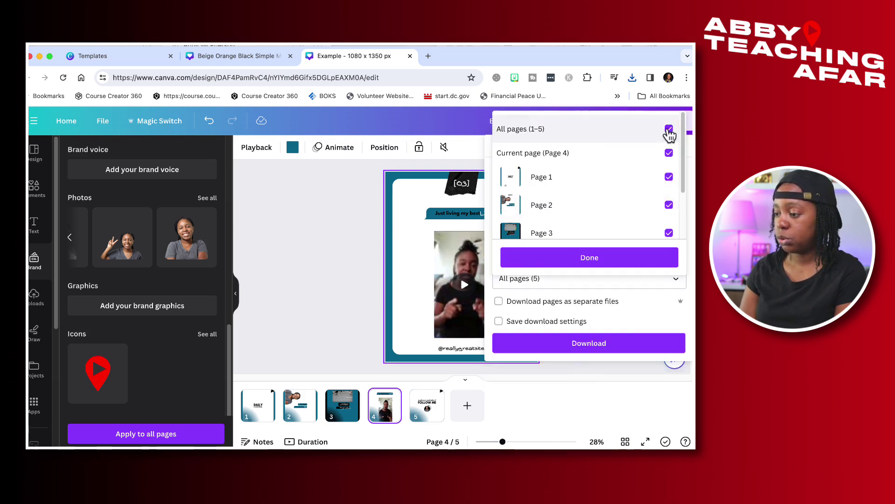
{"action": "left_click", "coordinate": [669, 128]}
{"action": "scroll", "coordinate": [614, 190], "scroll_direction": "down", "scroll_amount": 2}
{"action": "left_click", "coordinate": [669, 194]}
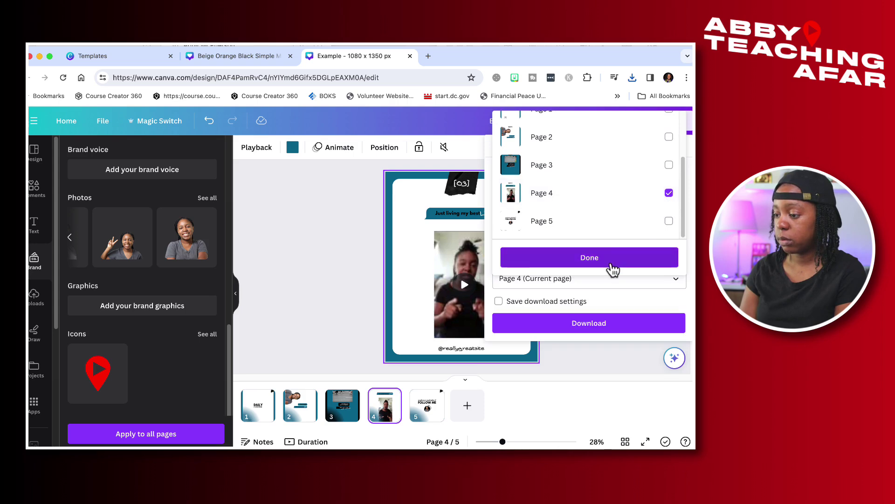
{"action": "left_click", "coordinate": [612, 258]}
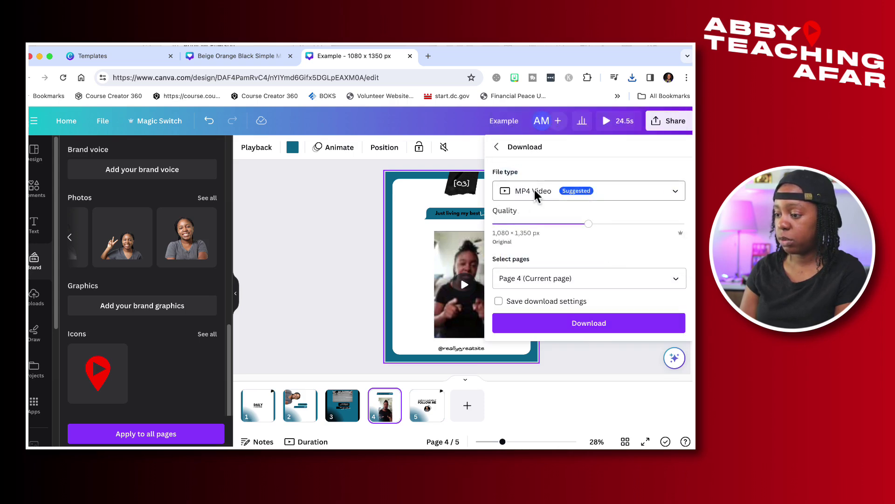
{"action": "left_click", "coordinate": [585, 329]}
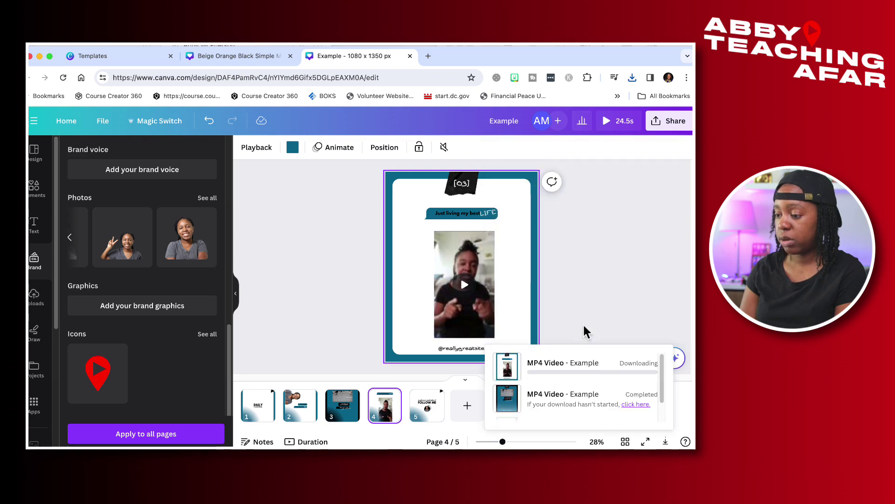
{"action": "left_click", "coordinate": [366, 186]}
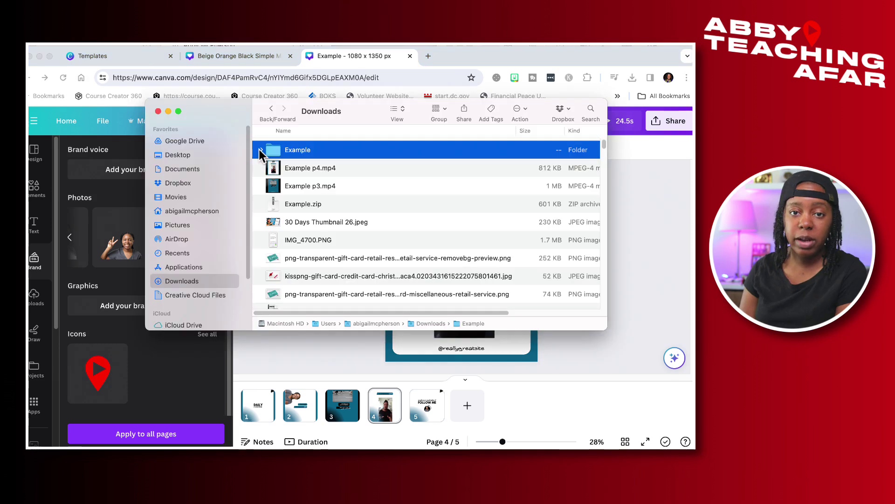
Step: AirDrop 1.png, 2.png, 5.png, Example p3.mp4 and Example p4.mp4 from Downloads to the iPhone
{"action": "left_click", "coordinate": [316, 205]}
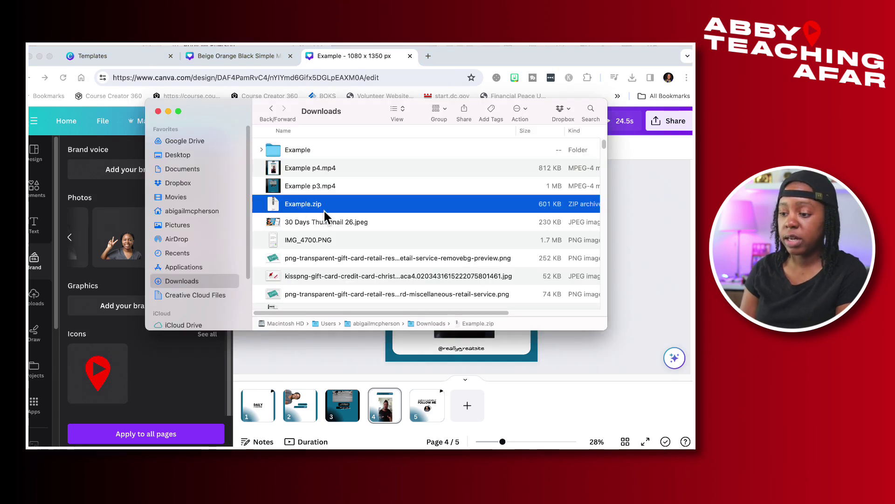
{"action": "left_click", "coordinate": [261, 150]}
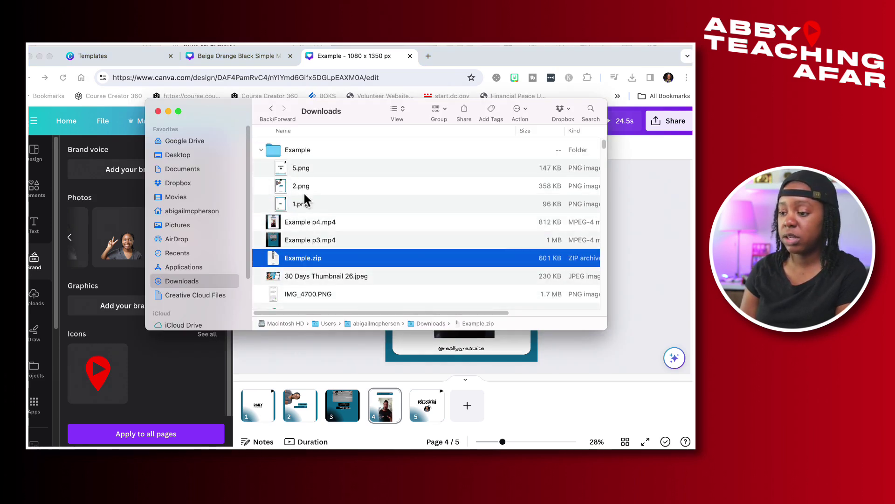
{"action": "left_click", "coordinate": [309, 169]}
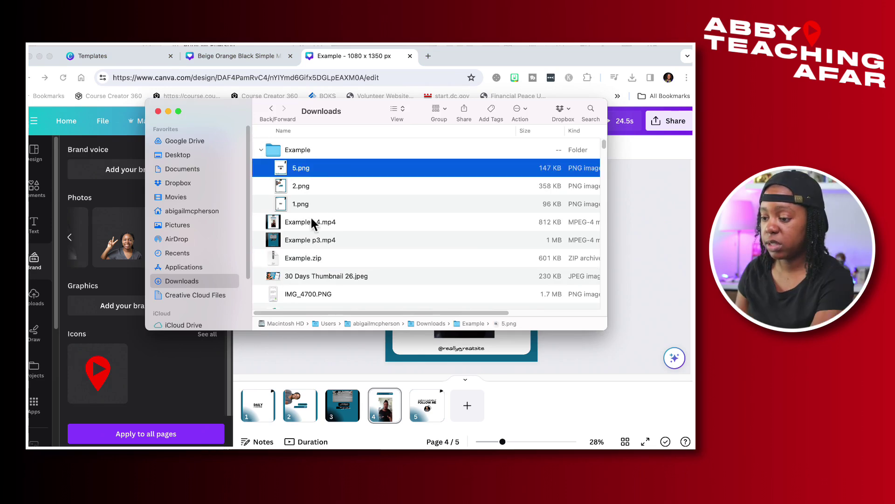
{"action": "left_click", "coordinate": [309, 240], "text": "shift"}
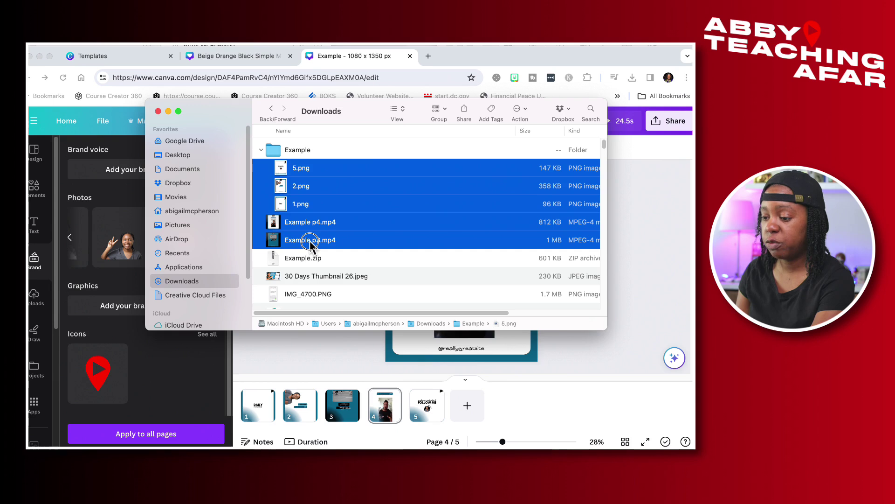
{"action": "right_click", "coordinate": [312, 241]}
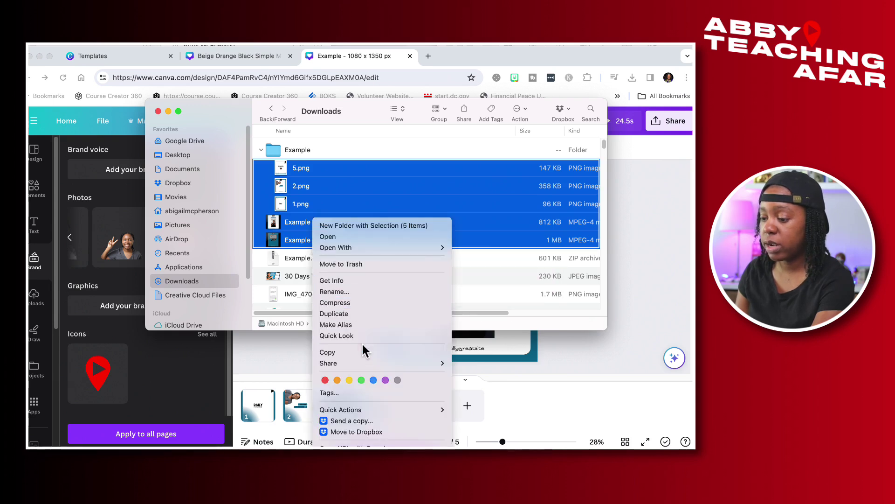
{"action": "left_click", "coordinate": [473, 376]}
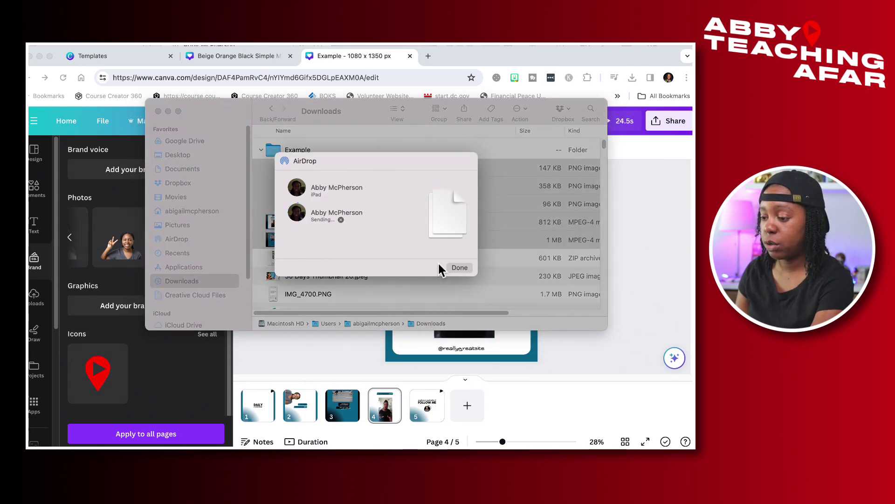
{"action": "left_click", "coordinate": [455, 267]}
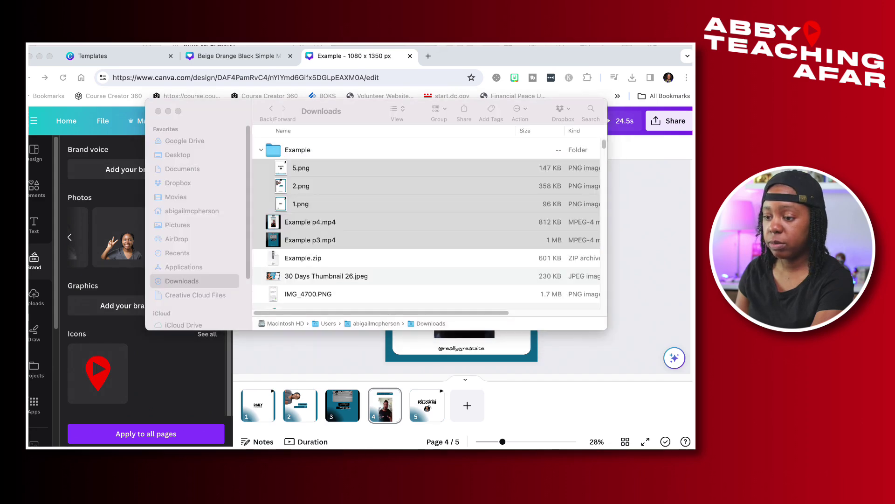